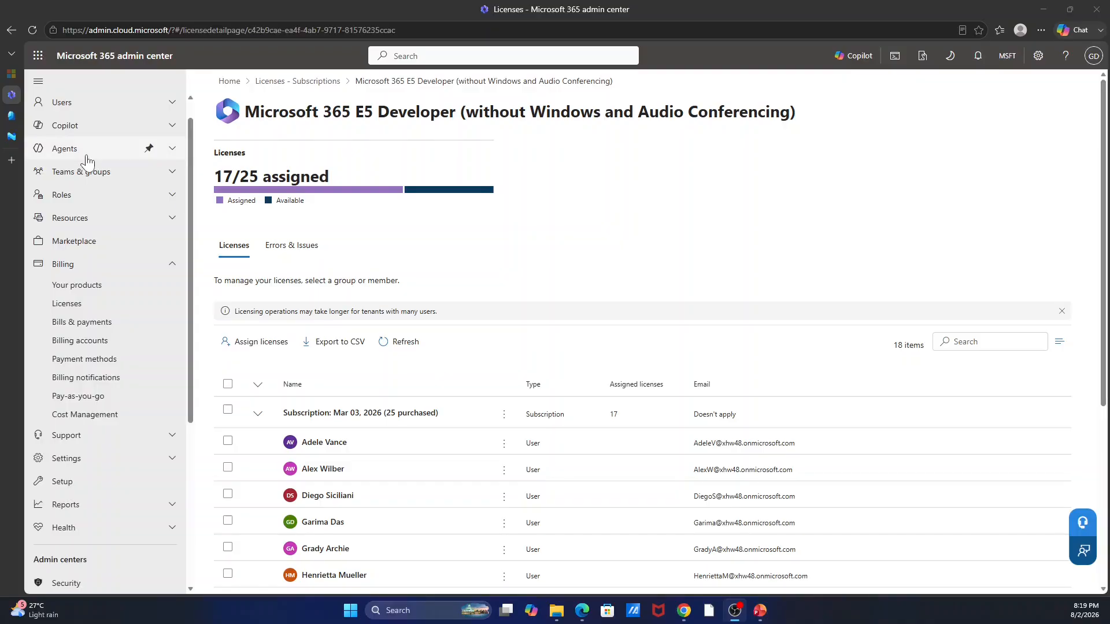
# Expand Users in the left navigation and go to the Active users list.
pyautogui.scroll(1, 70, 139)
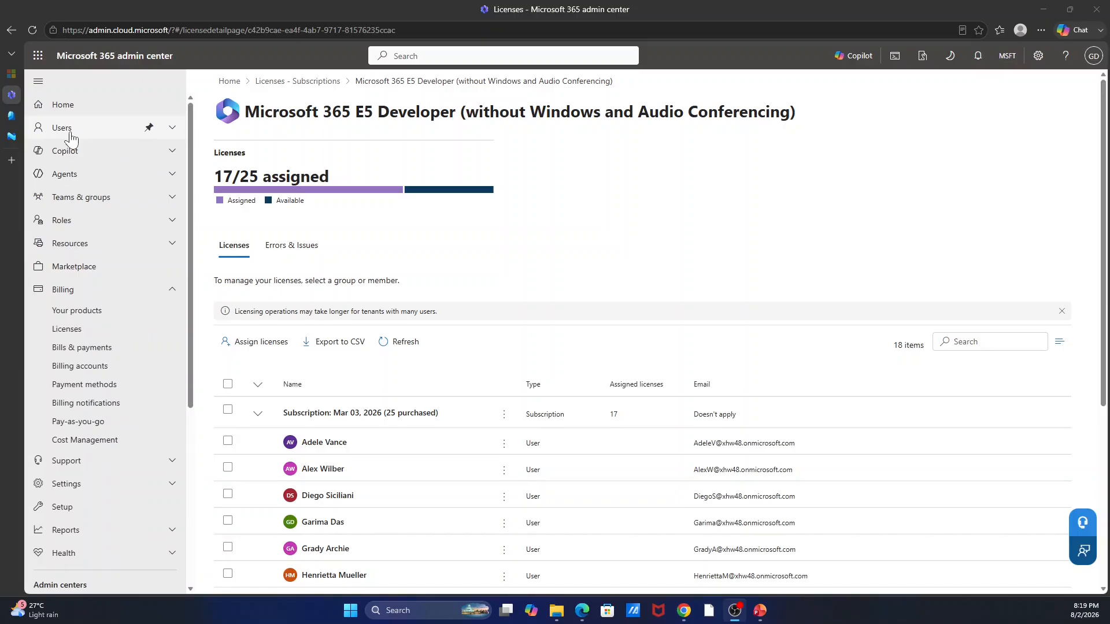
pyautogui.click(71, 139)
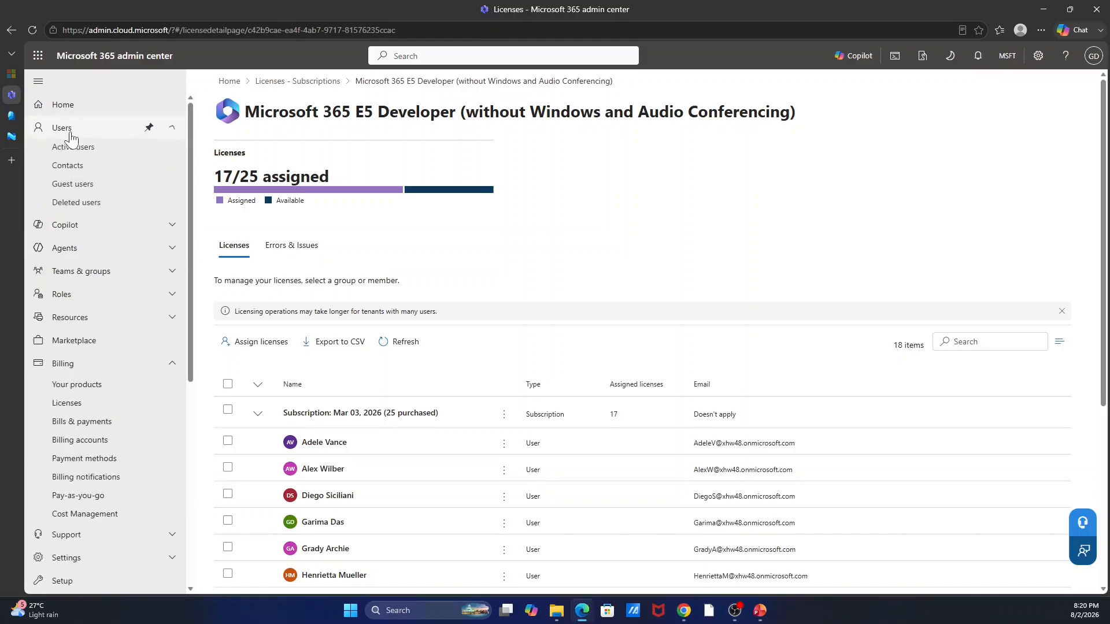
pyautogui.click(71, 151)
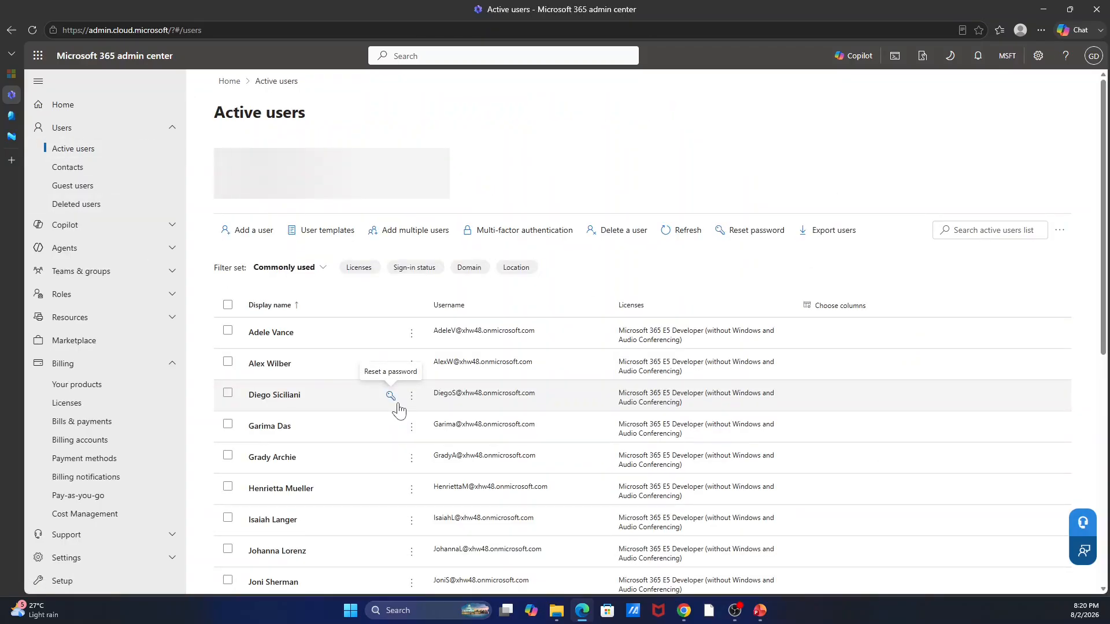
pyautogui.scroll(-4, 398, 410)
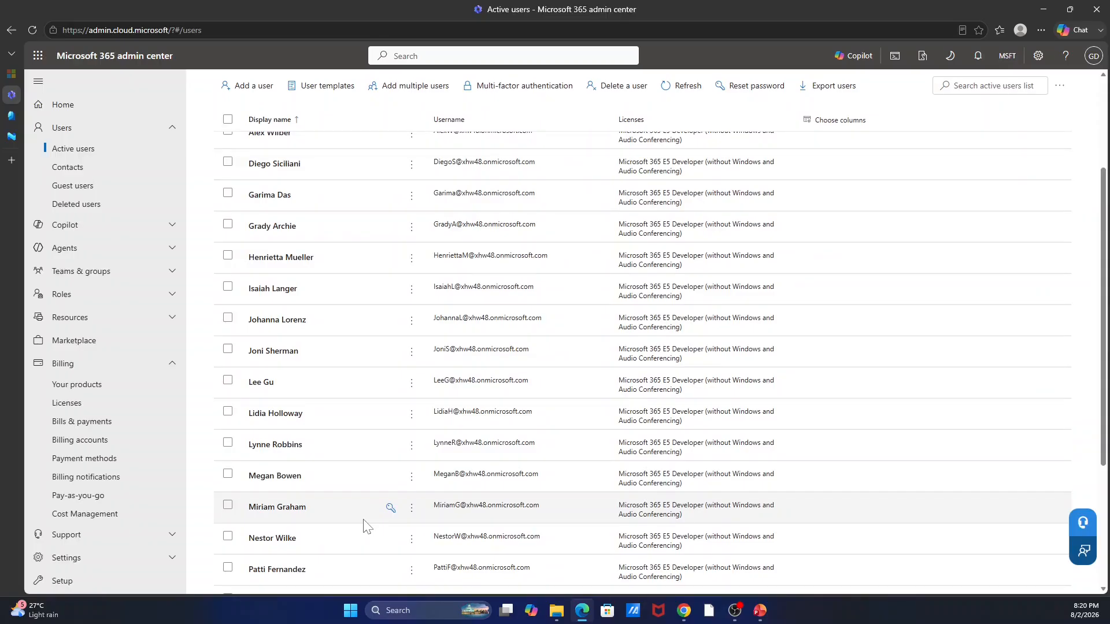
pyautogui.scroll(3, 365, 526)
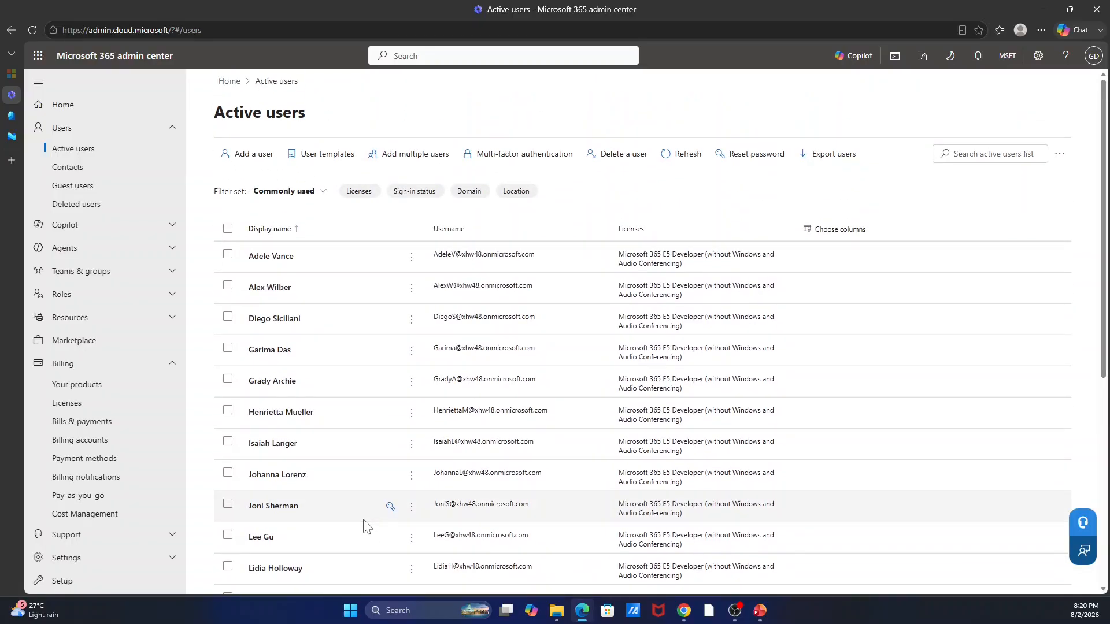
# Start a new user with the person's first and last name, keeping the auto-filled display name.
pyautogui.click(253, 168)
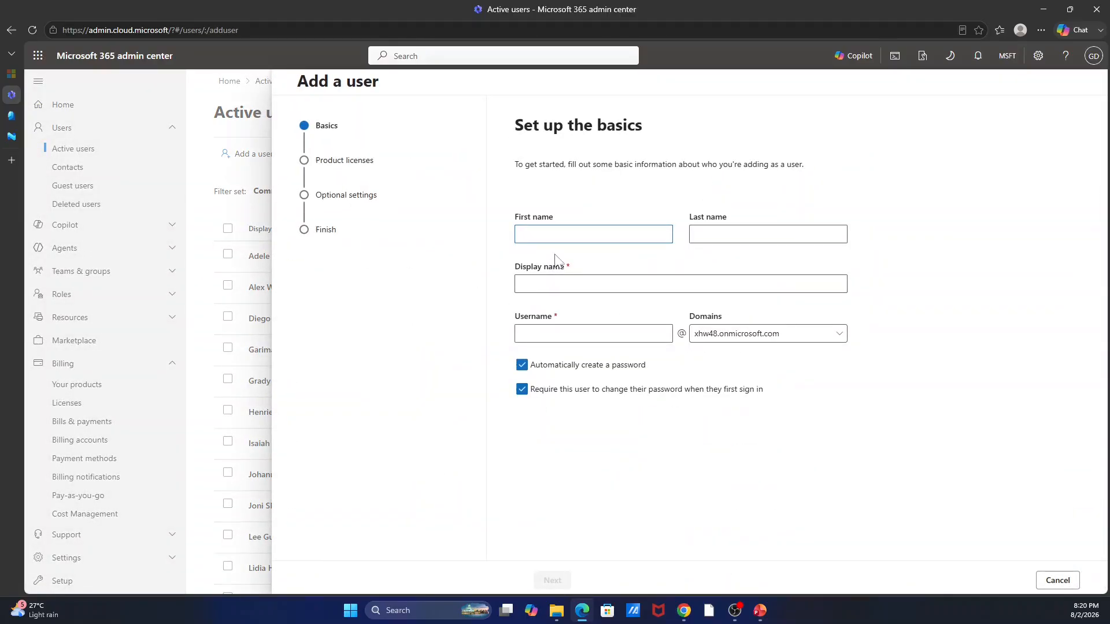
pyautogui.press('Tab')
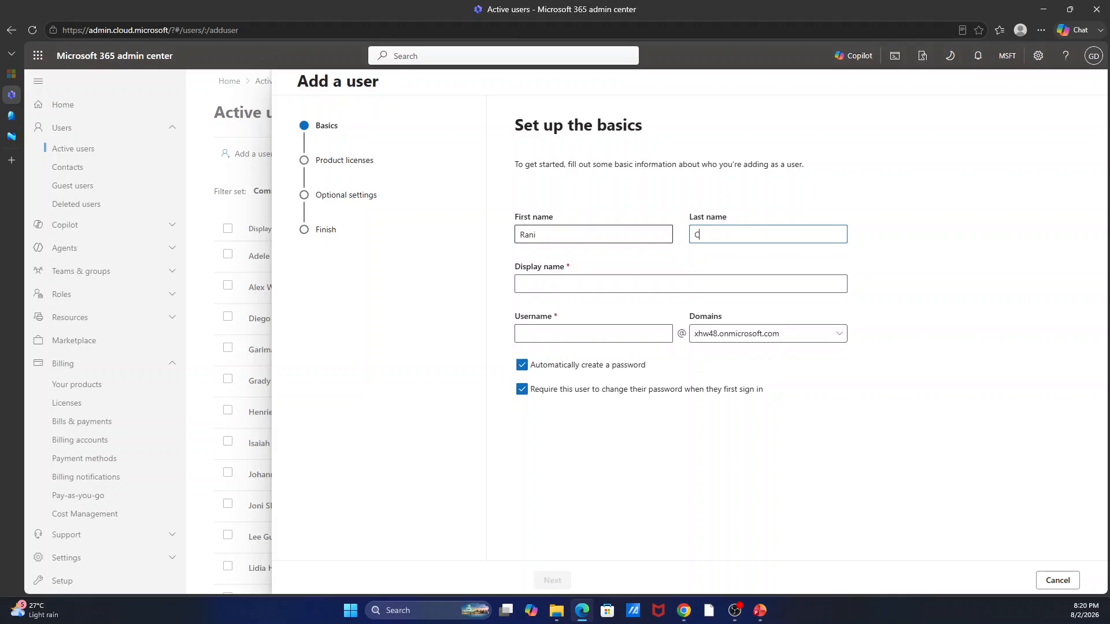
pyautogui.click(547, 285)
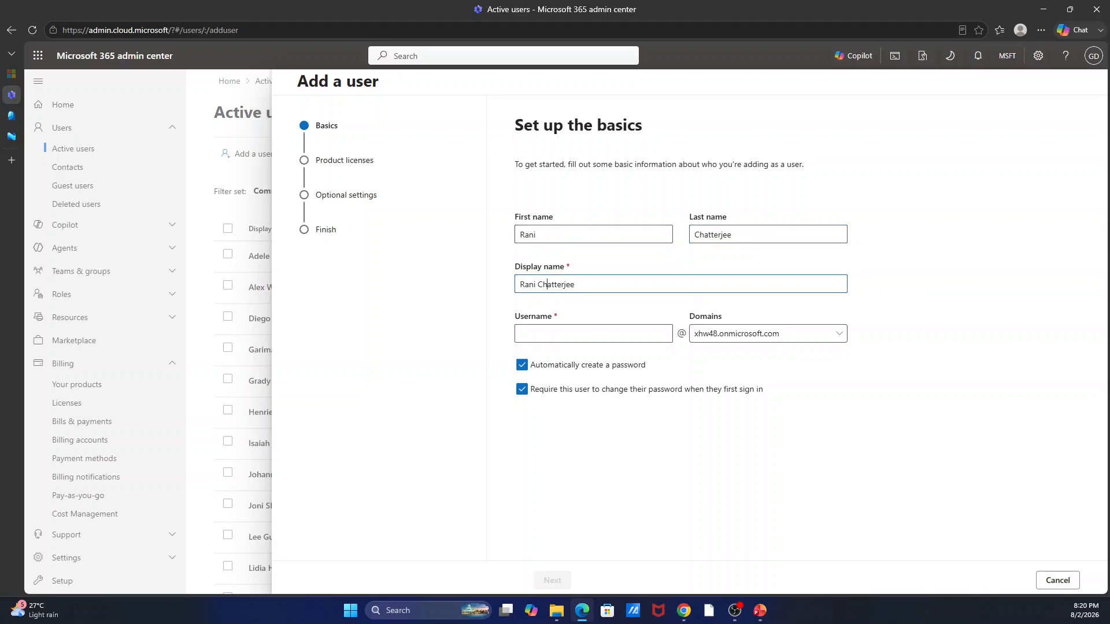
# Enter the new user's username and keep the tenant's onmicrosoft domain.
pyautogui.press('Tab')
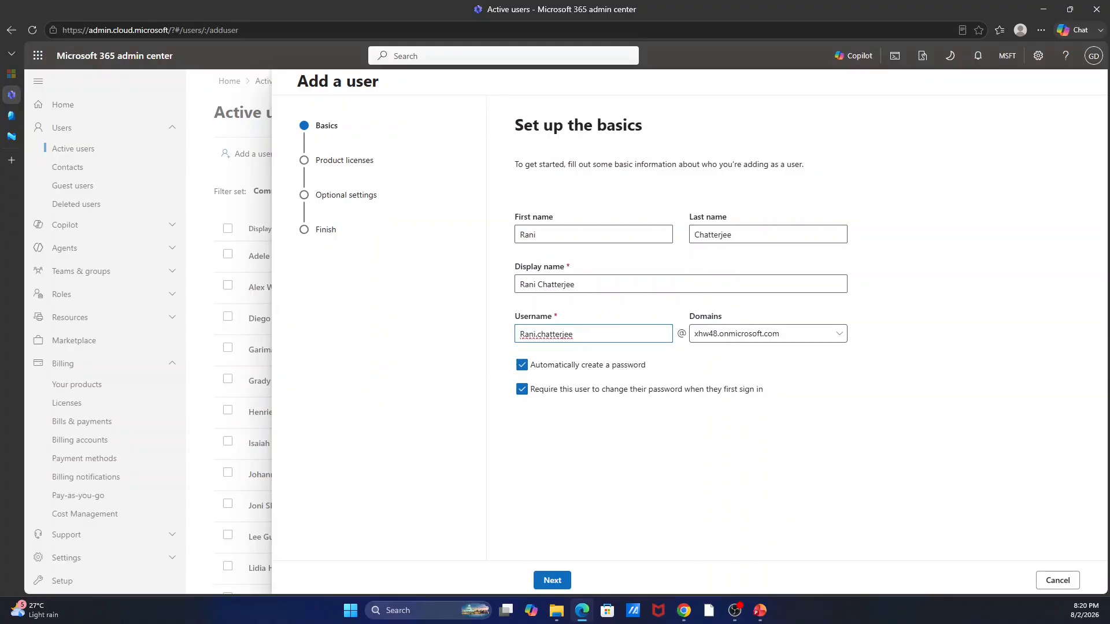
pyautogui.click(786, 336)
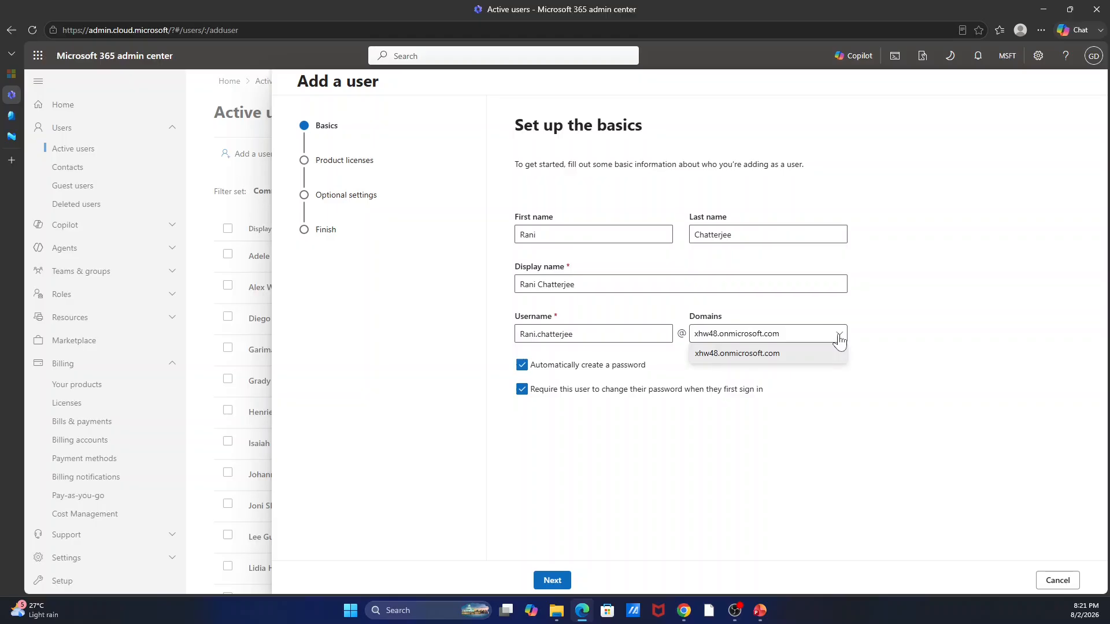
pyautogui.click(839, 340)
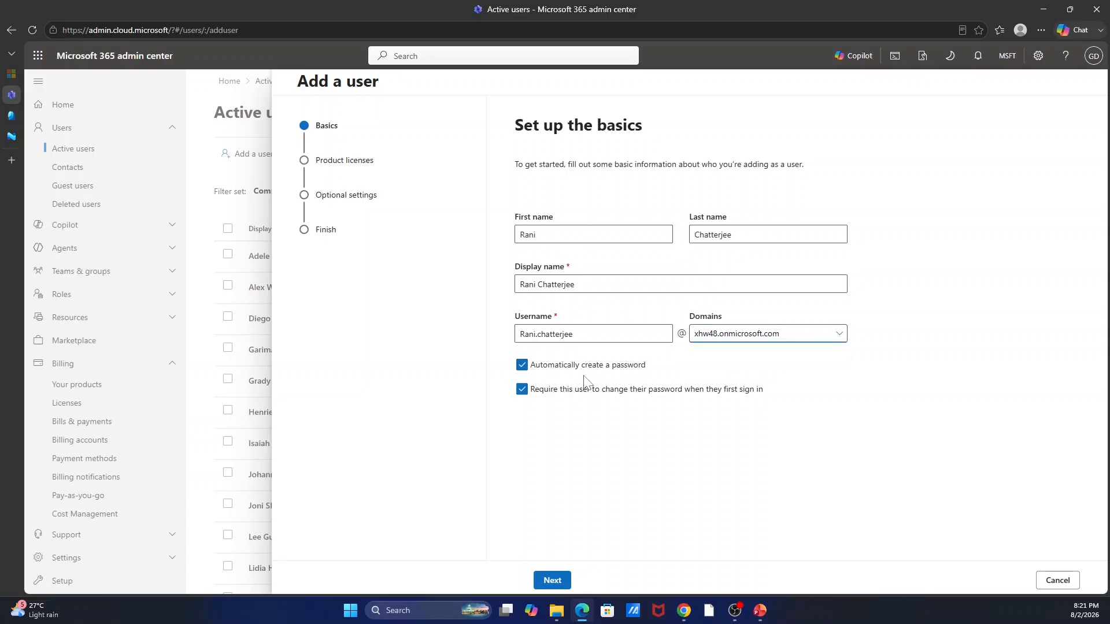
# Set a manual strong password with no forced change at first sign-in, then continue.
pyautogui.click(523, 368)
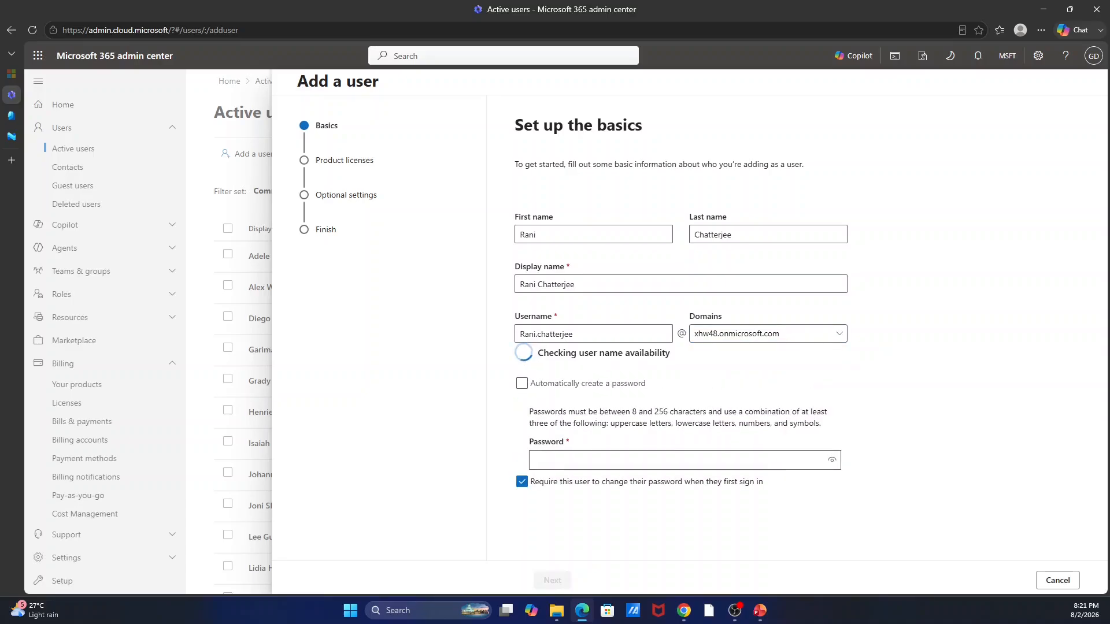
pyautogui.click(549, 463)
pyautogui.click(534, 441)
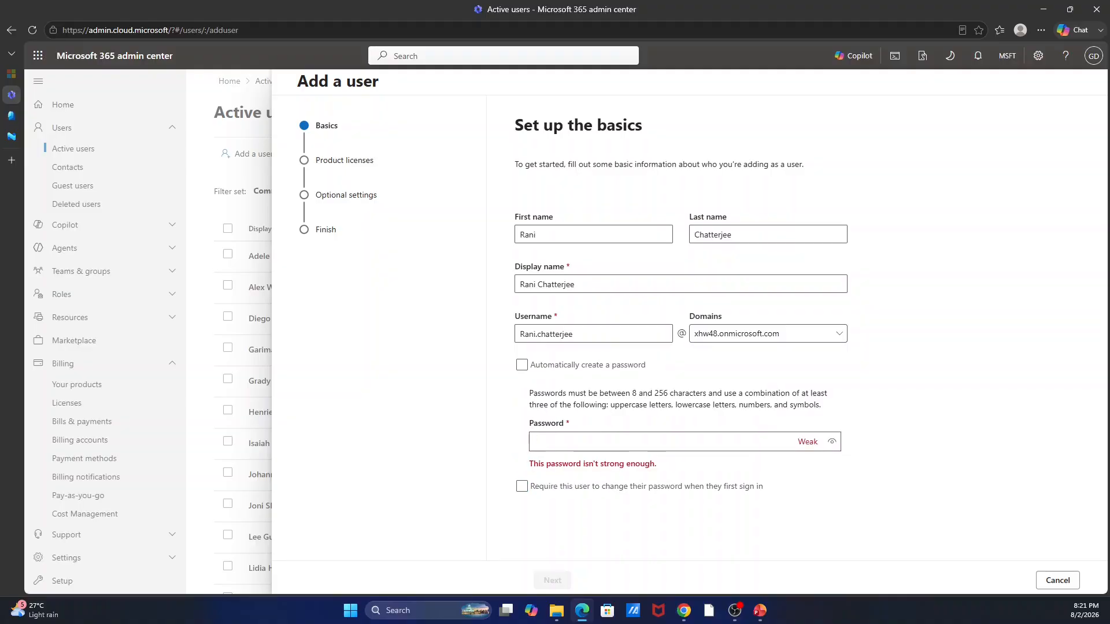
pyautogui.write('••••••••••••')
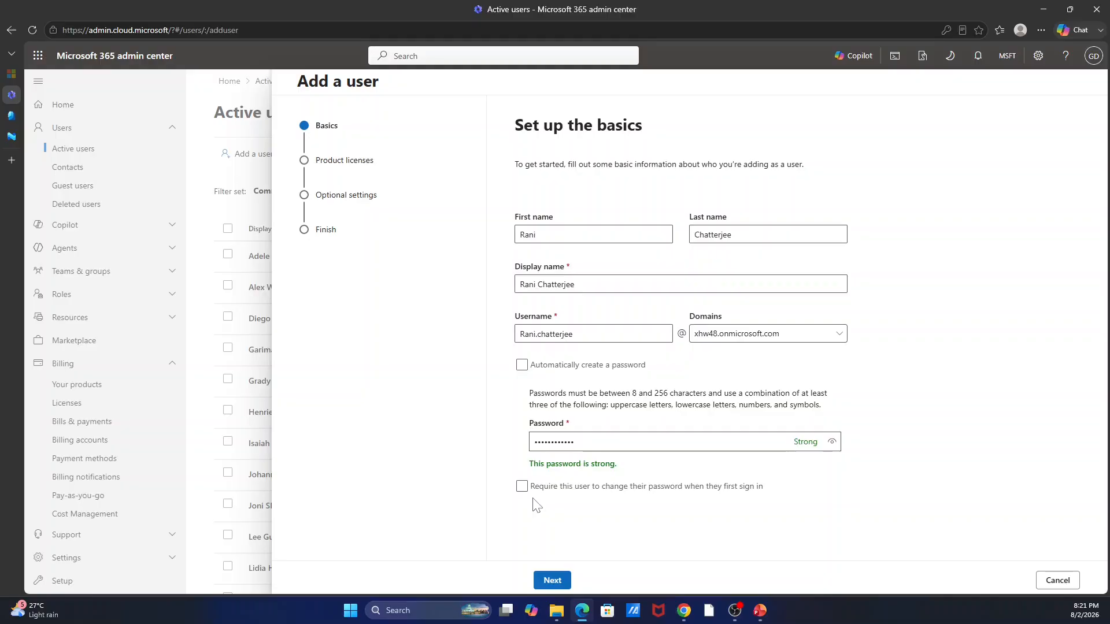
pyautogui.click(540, 581)
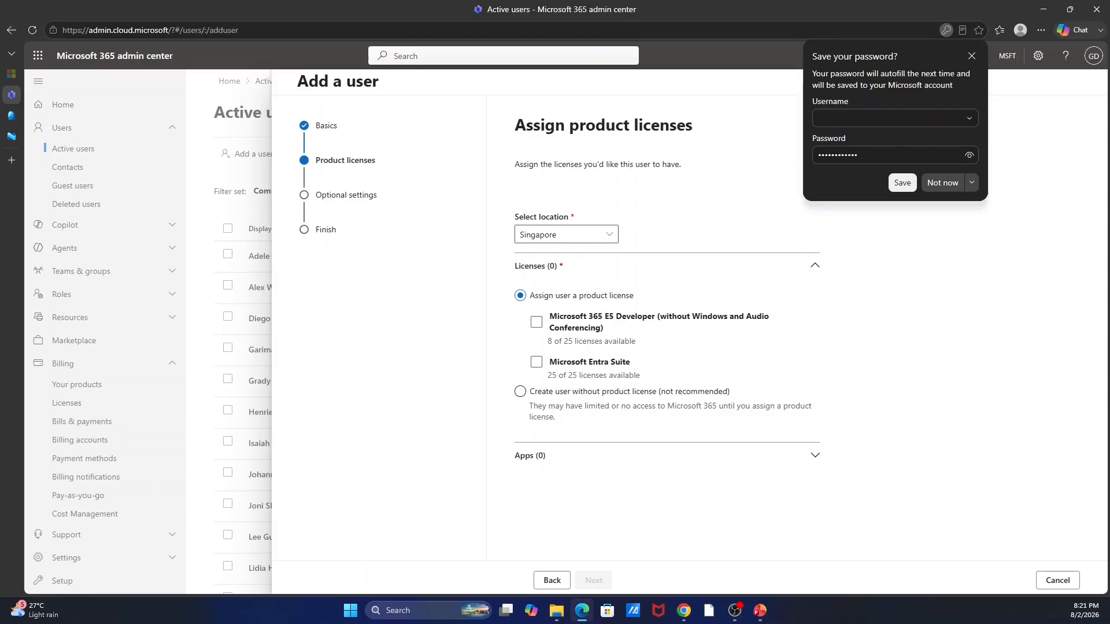
# Assign the Microsoft 365 E5 Developer license and set the user's location to India.
pyautogui.click(536, 323)
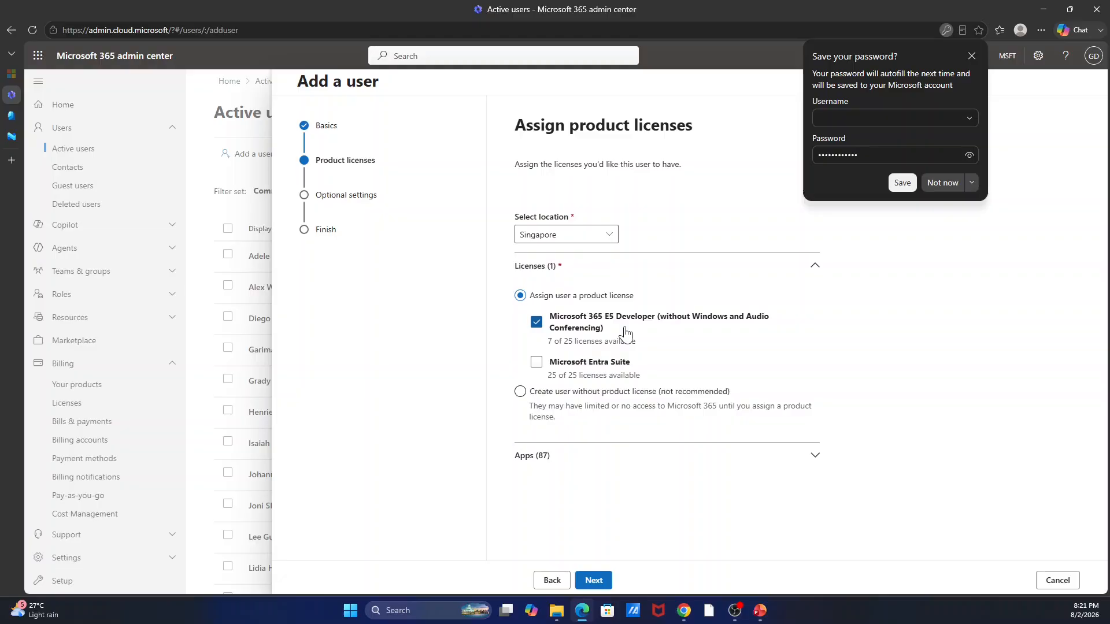
pyautogui.click(947, 182)
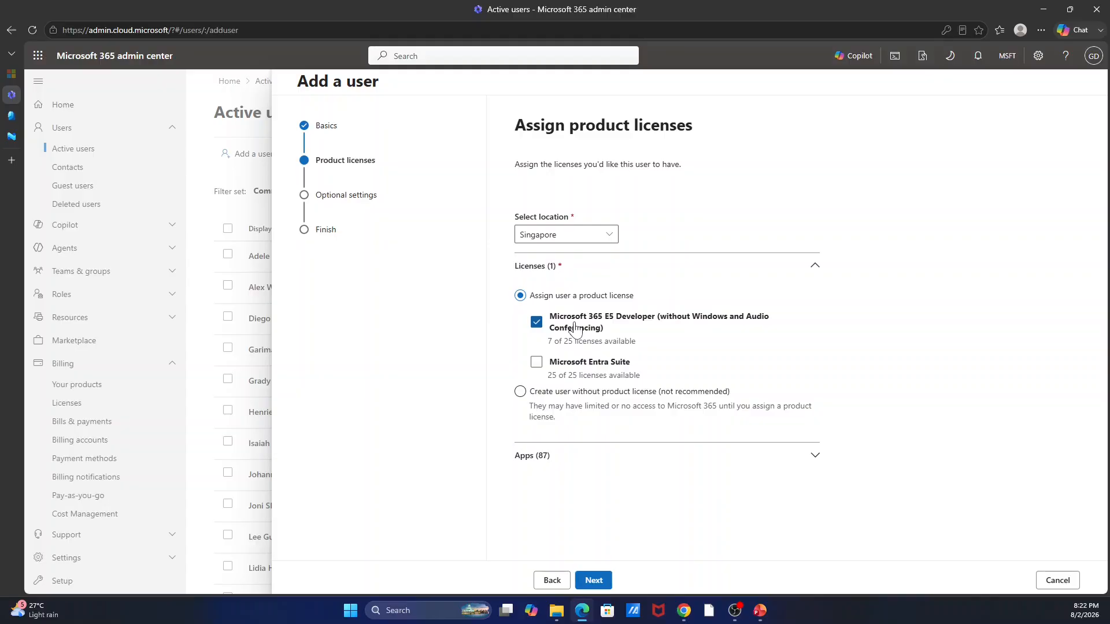
pyautogui.click(601, 234)
pyautogui.scroll(5, 679, 353)
pyautogui.scroll(20, 679, 353)
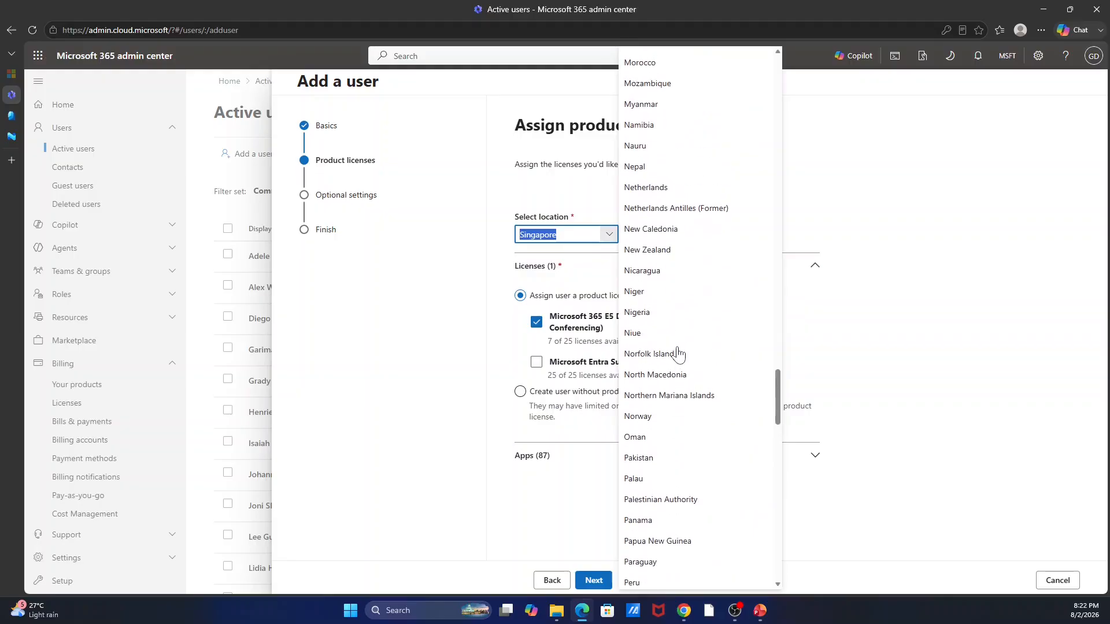
pyautogui.scroll(-5, 677, 353)
pyautogui.click(677, 371)
pyautogui.scroll(-5, 650, 380)
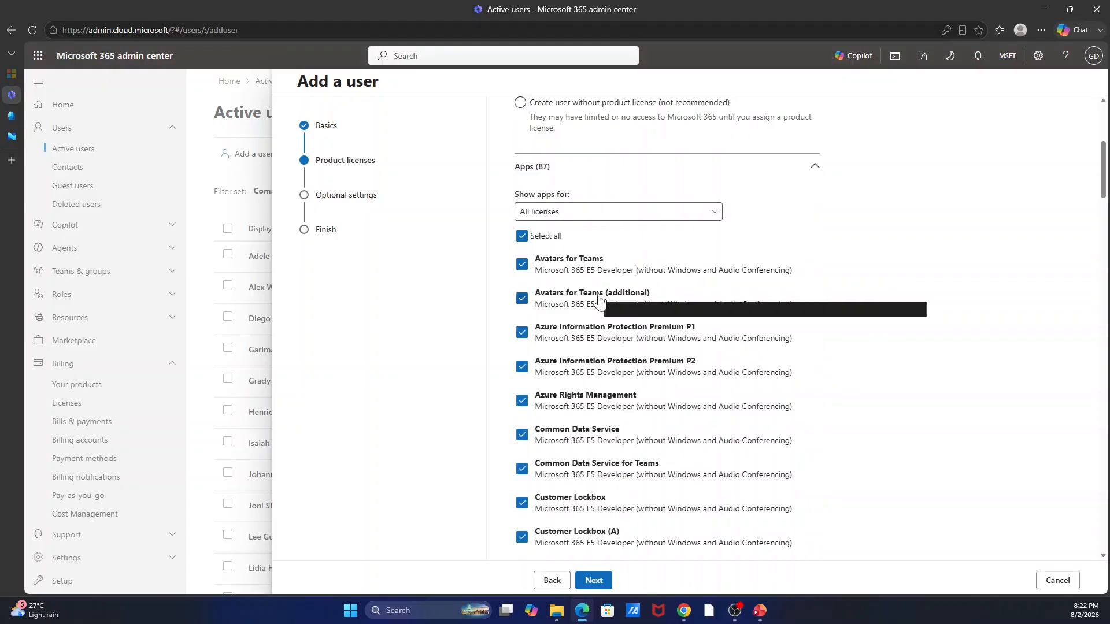
# Review the E5 Developer license's included apps and advance to Optional settings.
pyautogui.scroll(5, 600, 297)
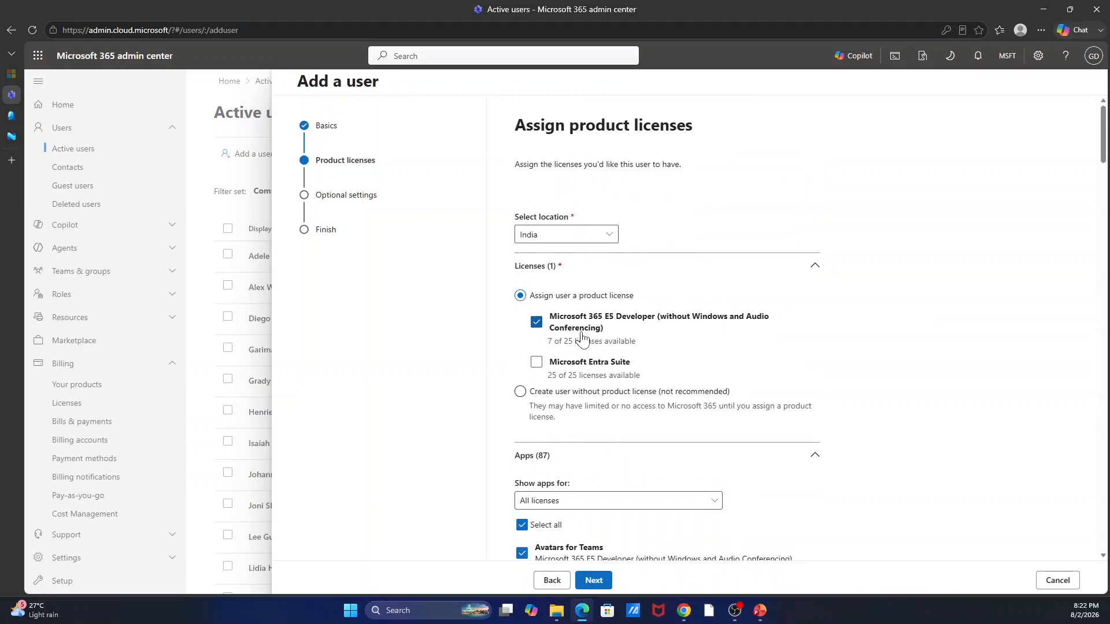
pyautogui.scroll(-6, 582, 337)
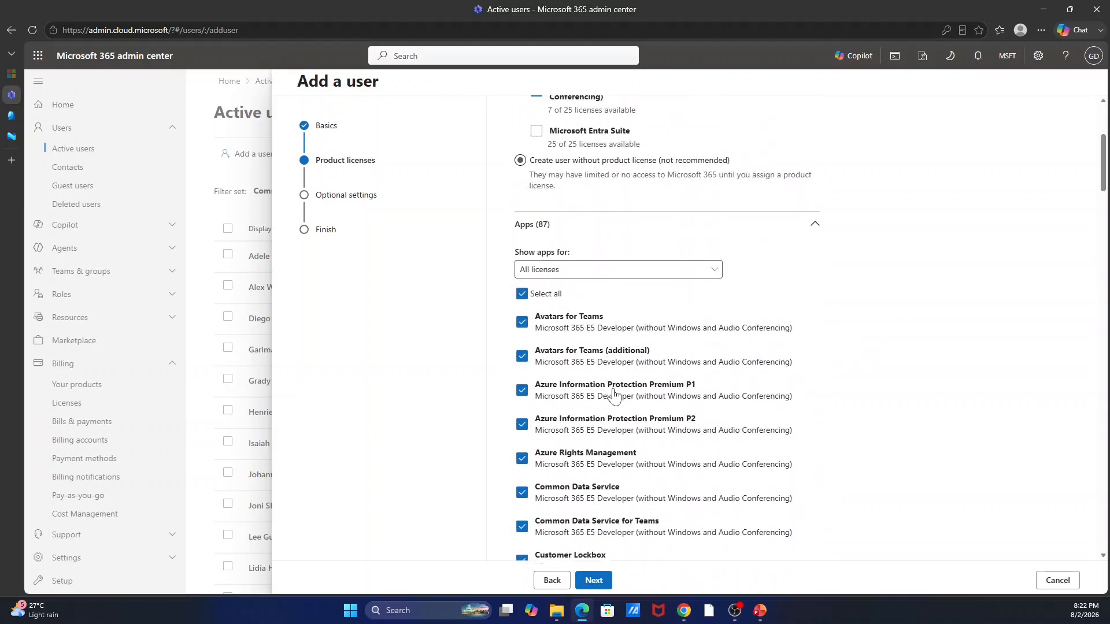
pyautogui.scroll(-6, 593, 405)
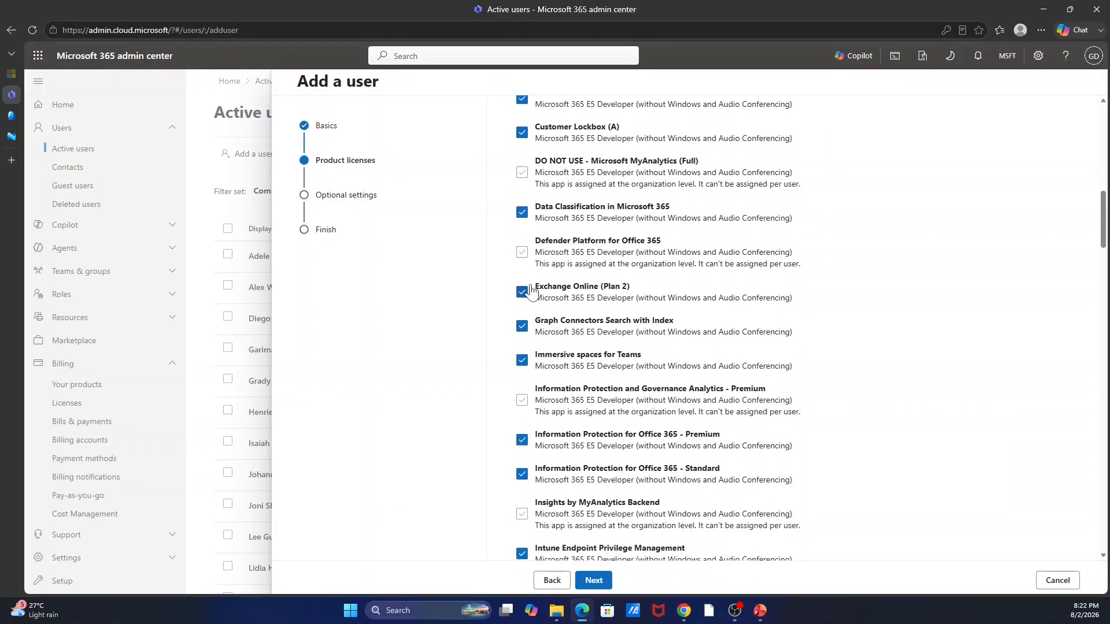
pyautogui.scroll(-3, 554, 301)
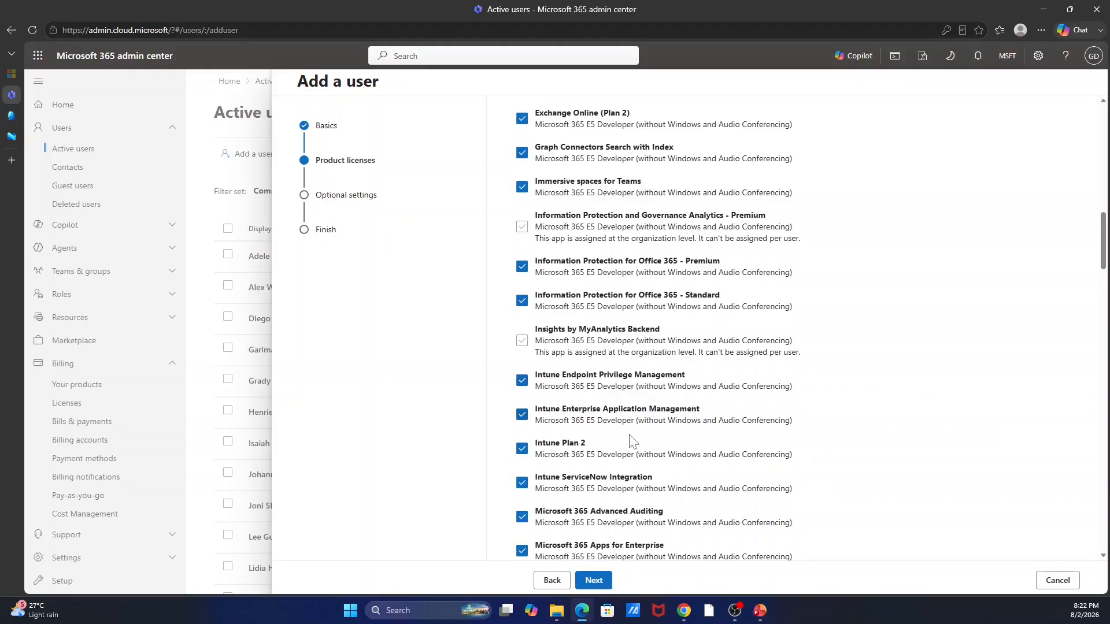
pyautogui.scroll(-2, 631, 442)
pyautogui.scroll(-2, 630, 442)
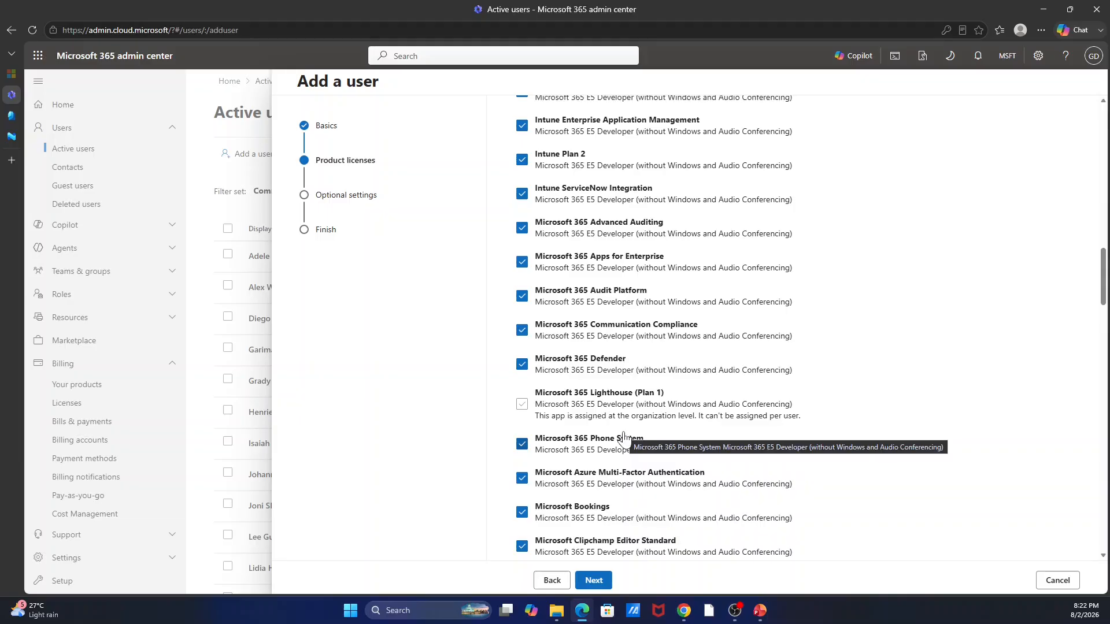
pyautogui.scroll(15, 623, 440)
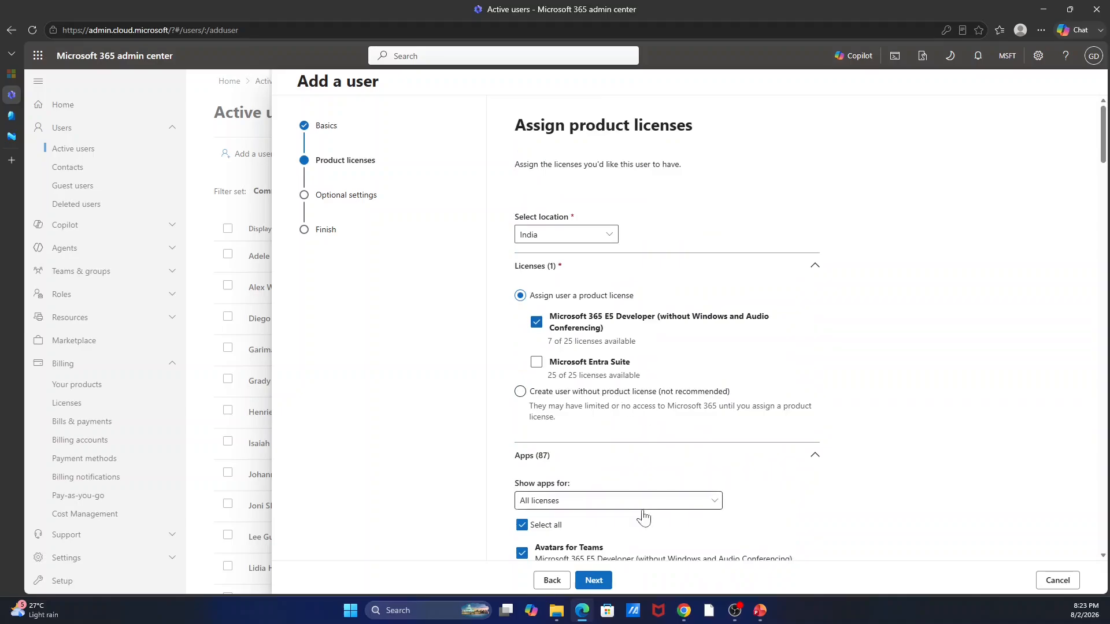
pyautogui.click(594, 580)
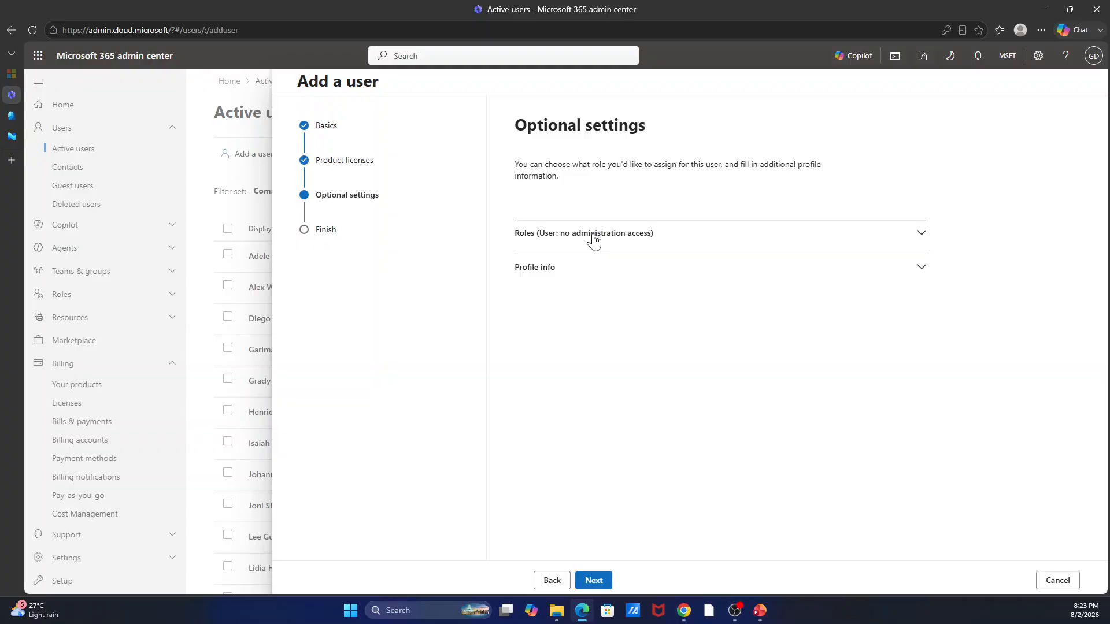
# Keep the no-administration-access role and set the profile's country or region to India.
pyautogui.click(594, 237)
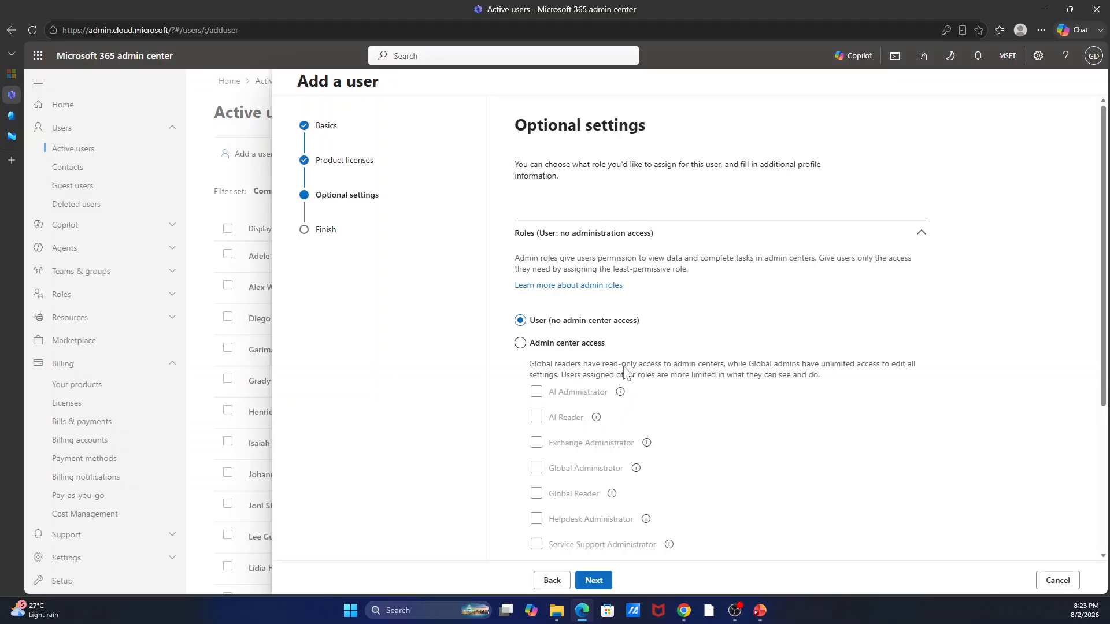
pyautogui.click(584, 247)
pyautogui.click(586, 263)
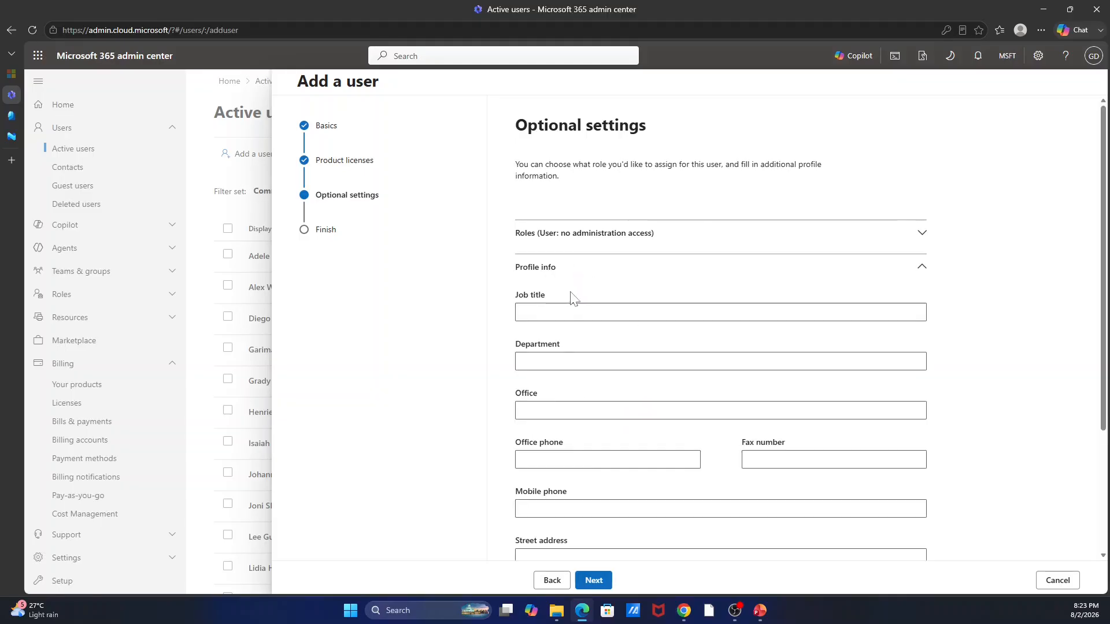
pyautogui.scroll(-3, 631, 377)
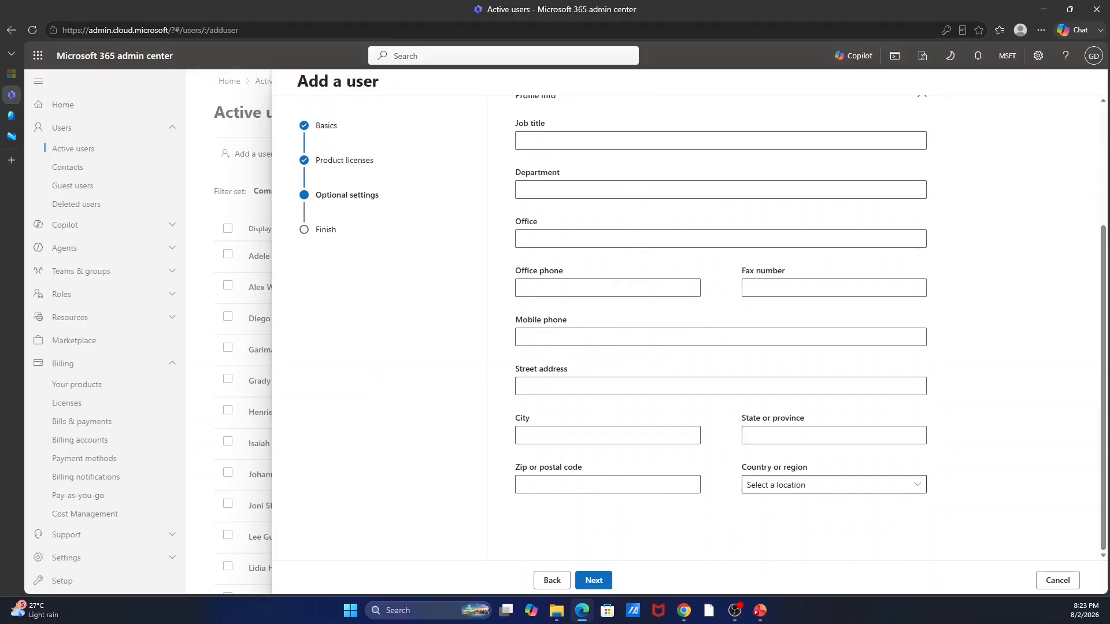
pyautogui.click(833, 485)
pyautogui.scroll(-10, 961, 324)
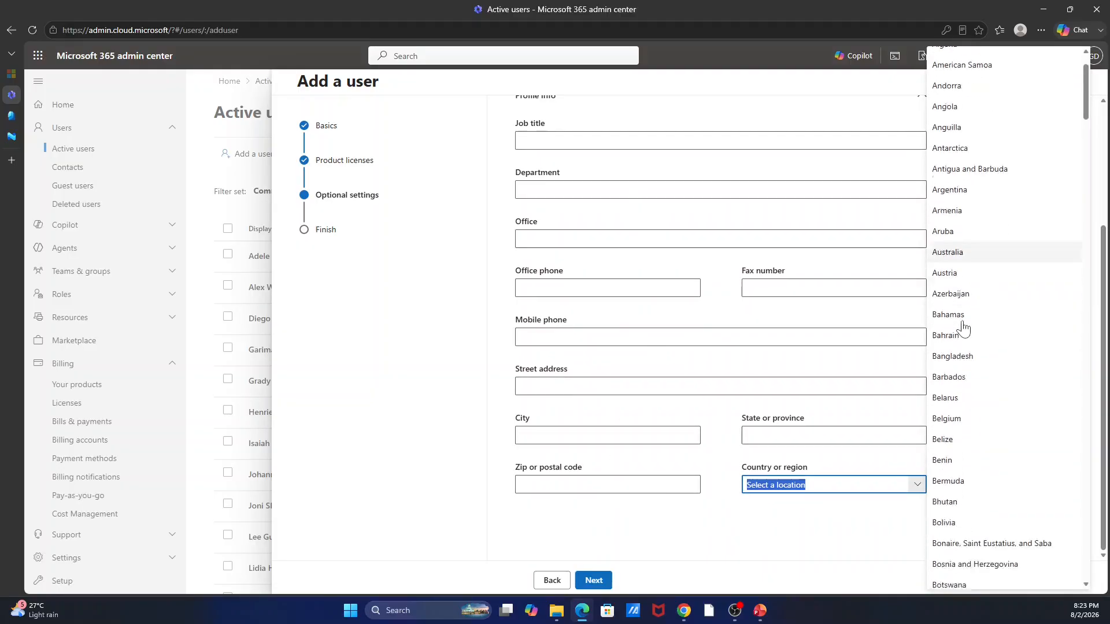
pyautogui.scroll(-15, 962, 328)
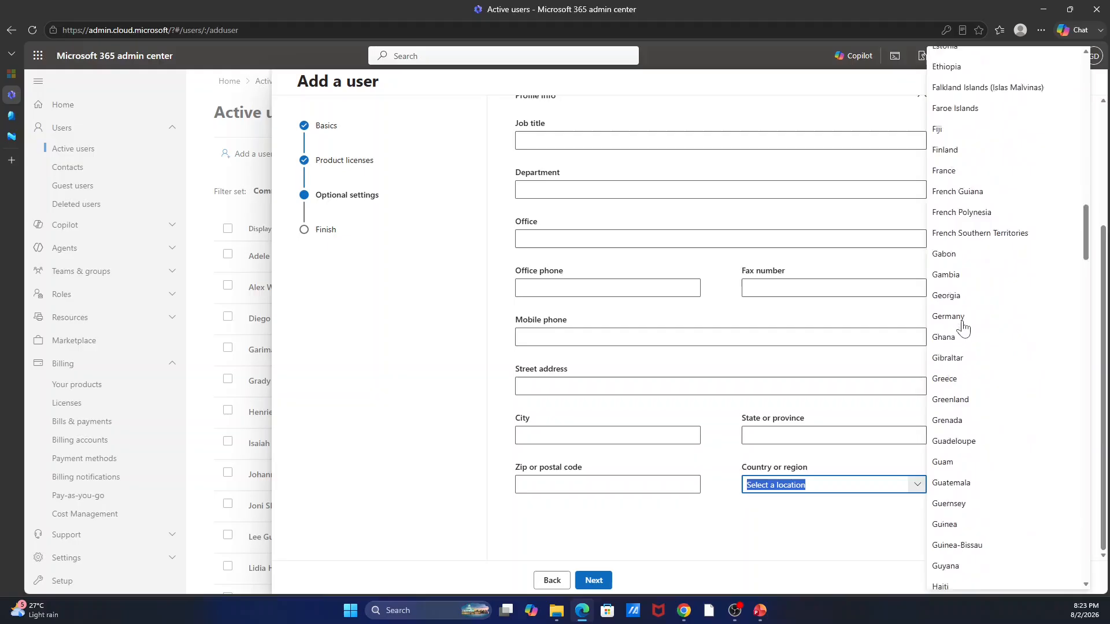
pyautogui.click(942, 259)
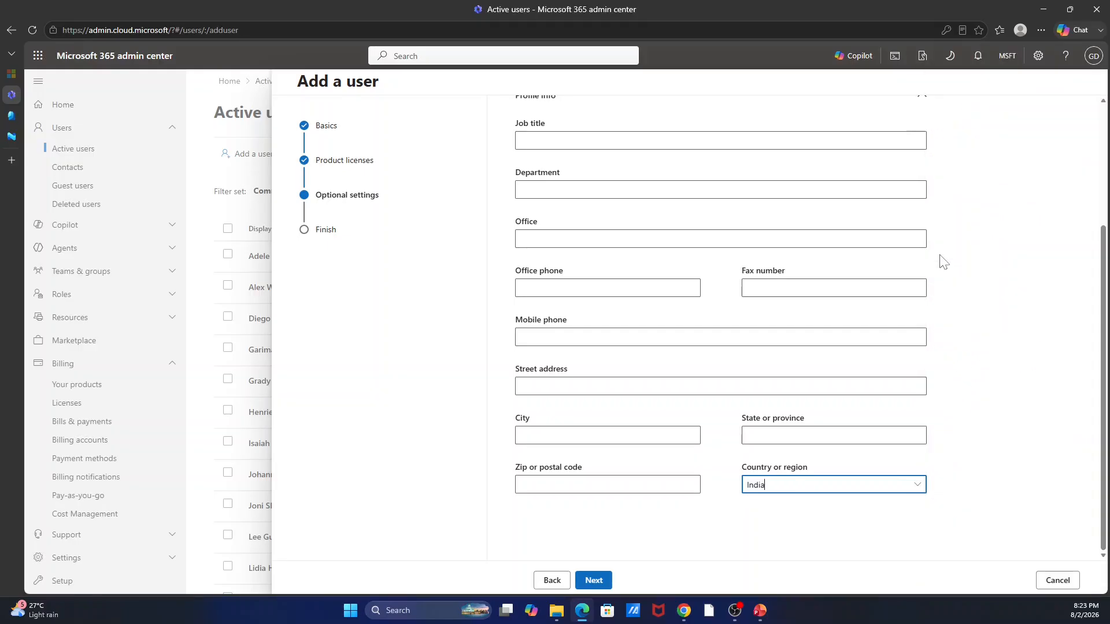
pyautogui.scroll(2, 548, 414)
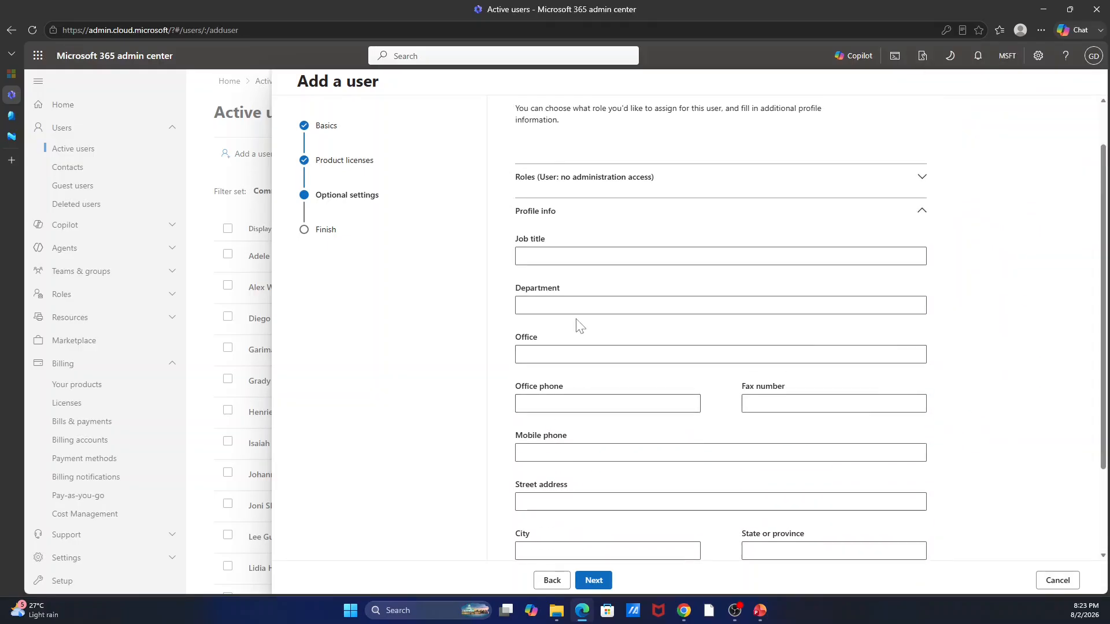
pyautogui.scroll(-2, 577, 322)
pyautogui.scroll(3, 613, 499)
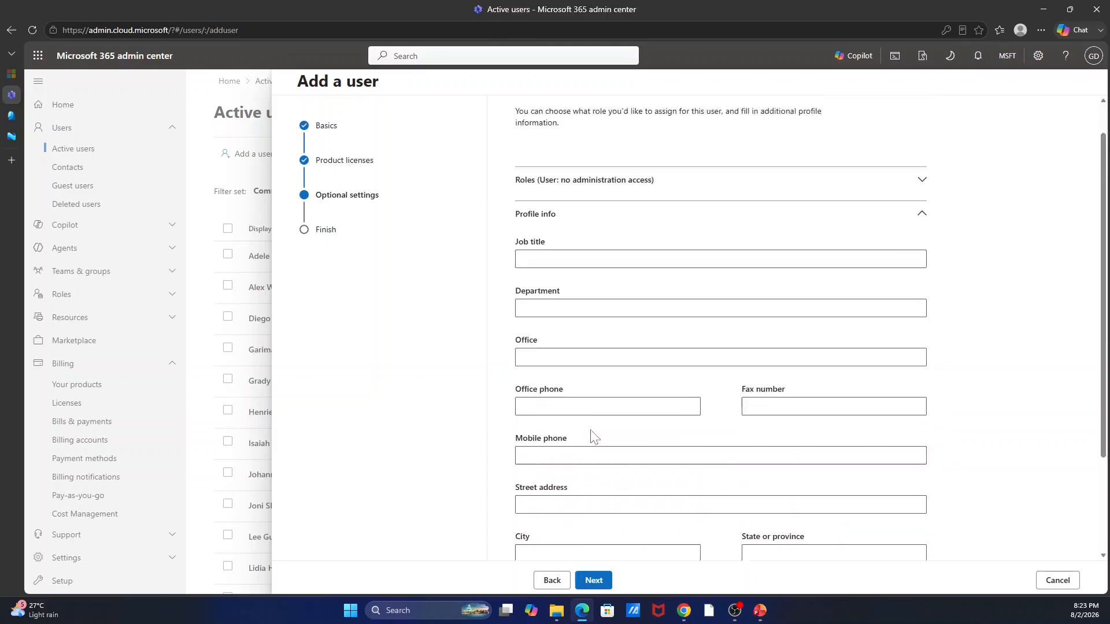
pyautogui.click(549, 277)
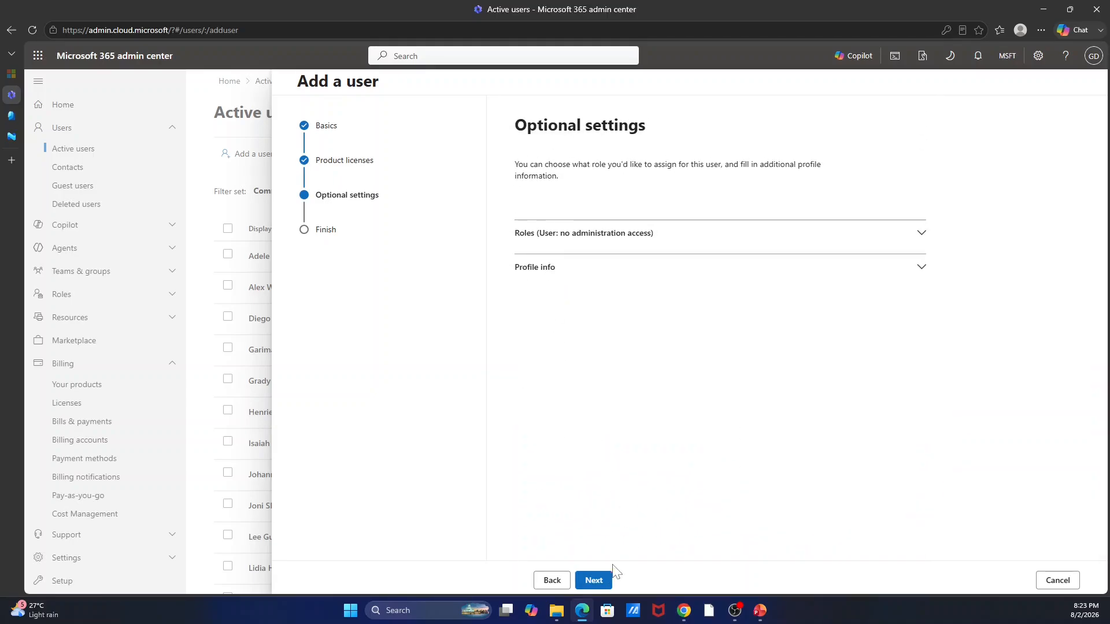
# Review the new user and finish creating them with the E5 Developer license.
pyautogui.click(593, 582)
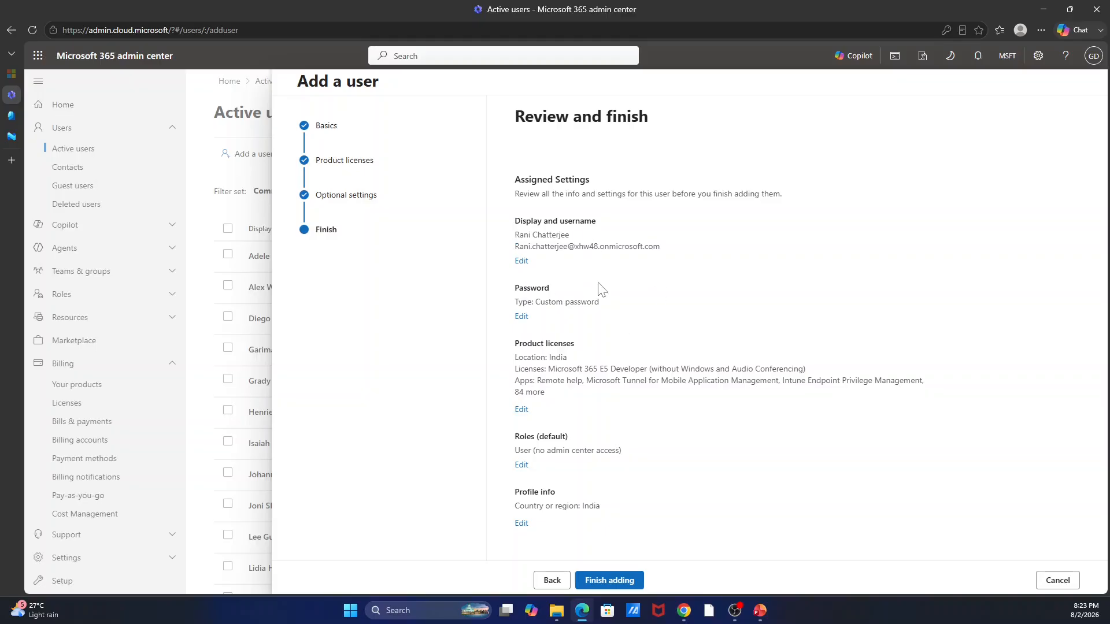
pyautogui.click(610, 583)
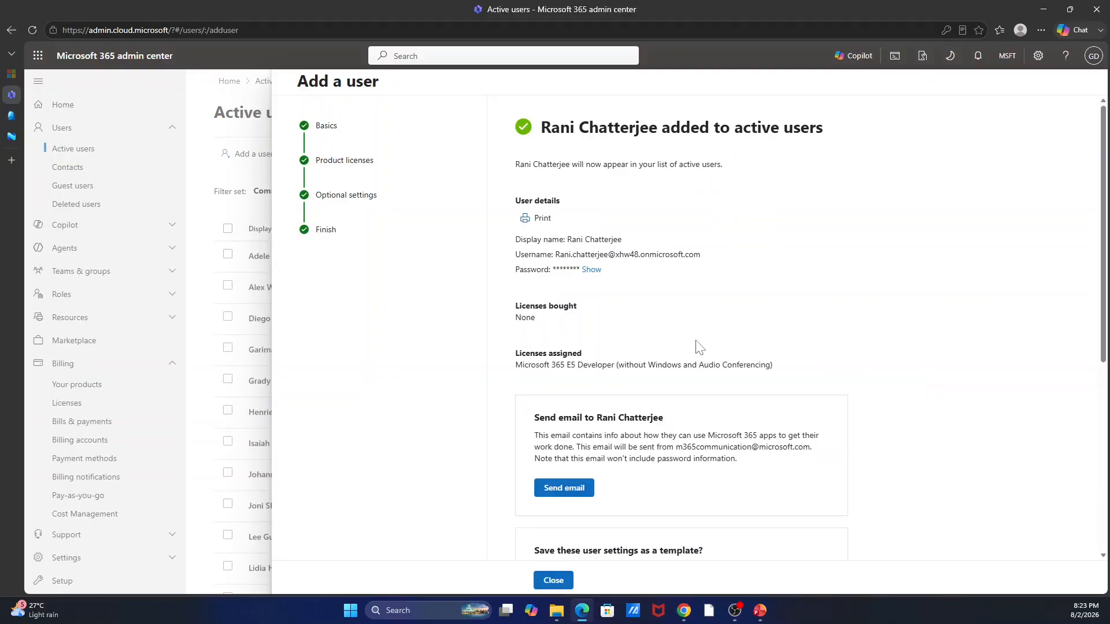
pyautogui.scroll(-2, 697, 347)
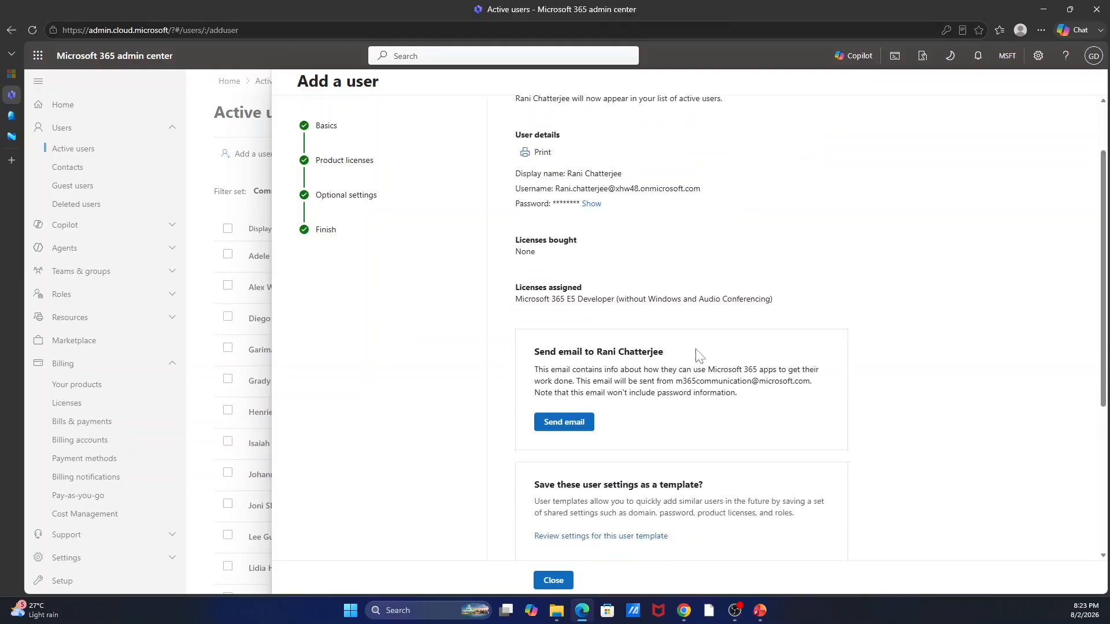
# Close the confirmation and user details panel, leaving no user selected in Active users.
pyautogui.click(554, 585)
pyautogui.click(384, 568)
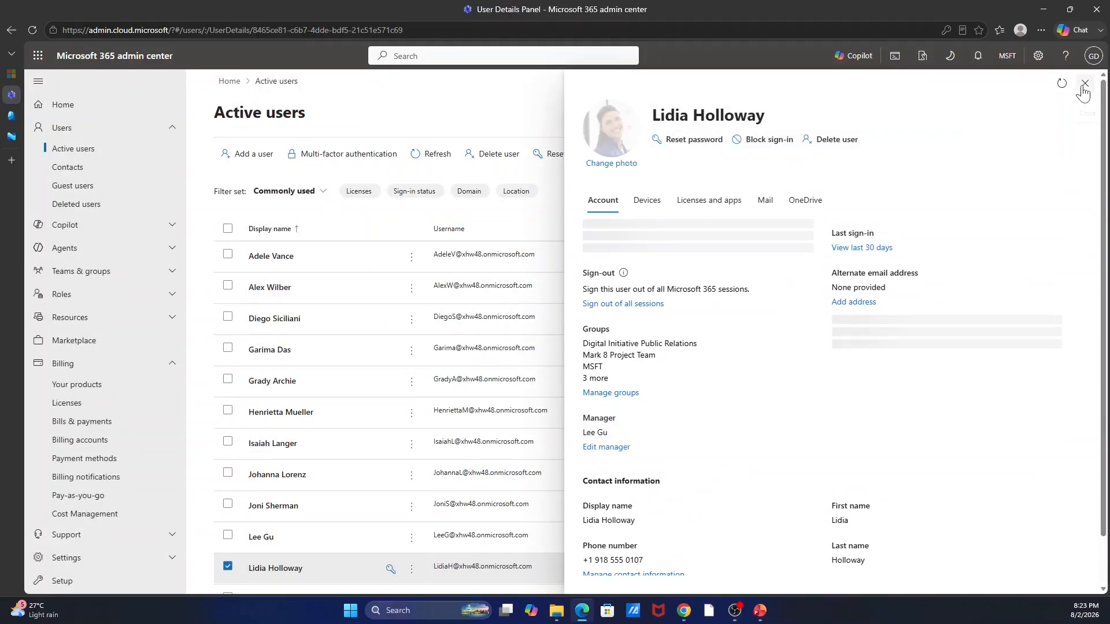
pyautogui.click(1092, 83)
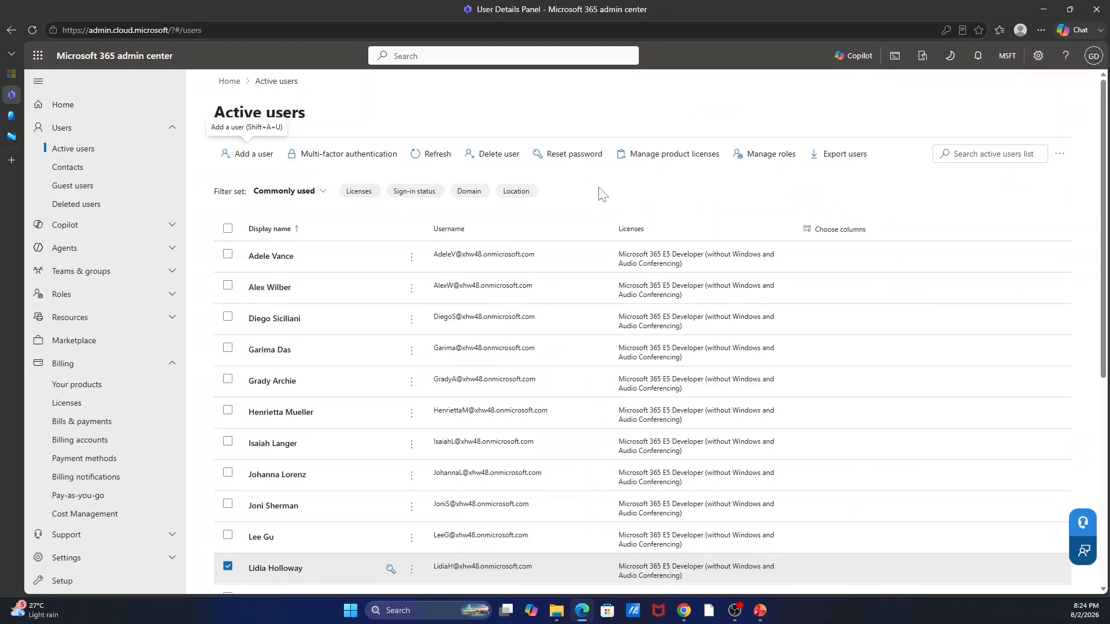
pyautogui.click(227, 566)
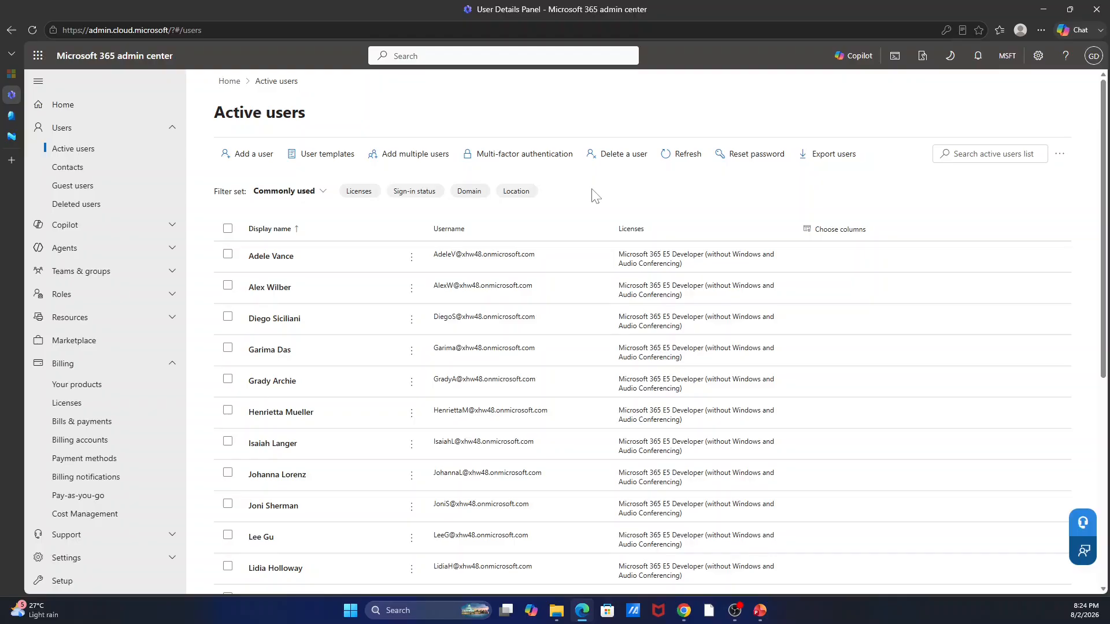
pyautogui.click(1092, 59)
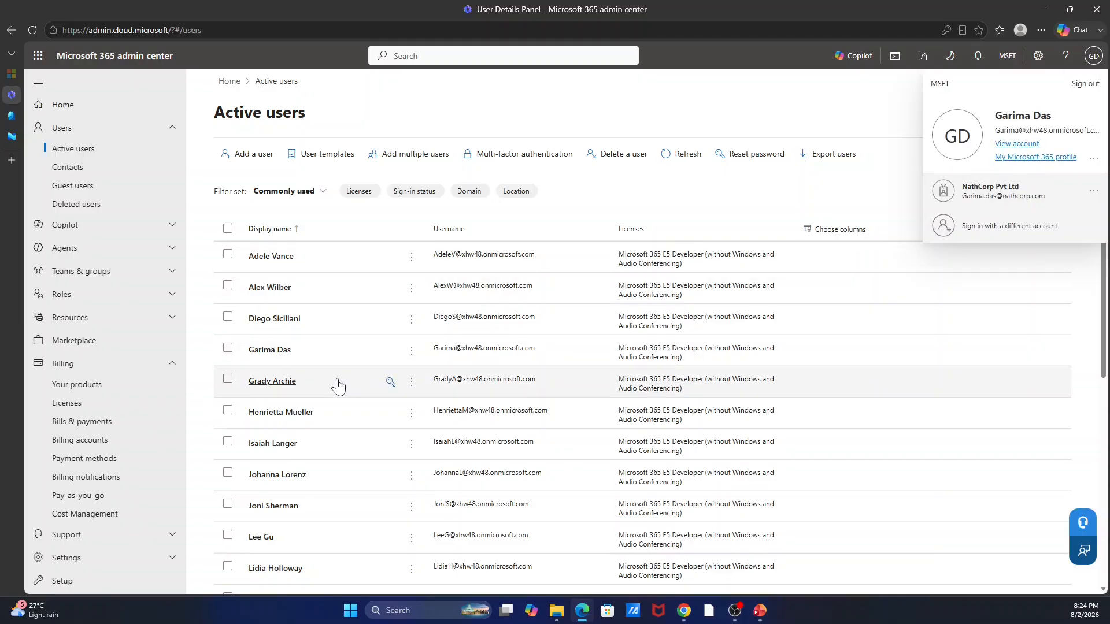
pyautogui.click(261, 354)
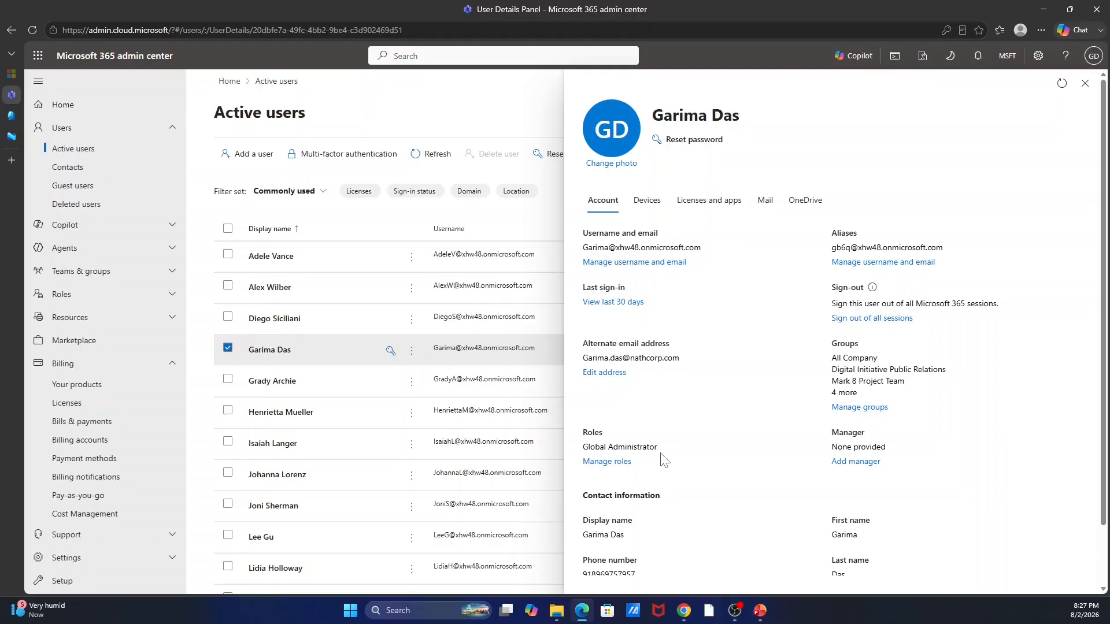
# Close the user details panel and refresh the Active users list.
pyautogui.click(1084, 83)
pyautogui.scroll(-1, 280, 448)
pyautogui.scroll(-5, 280, 448)
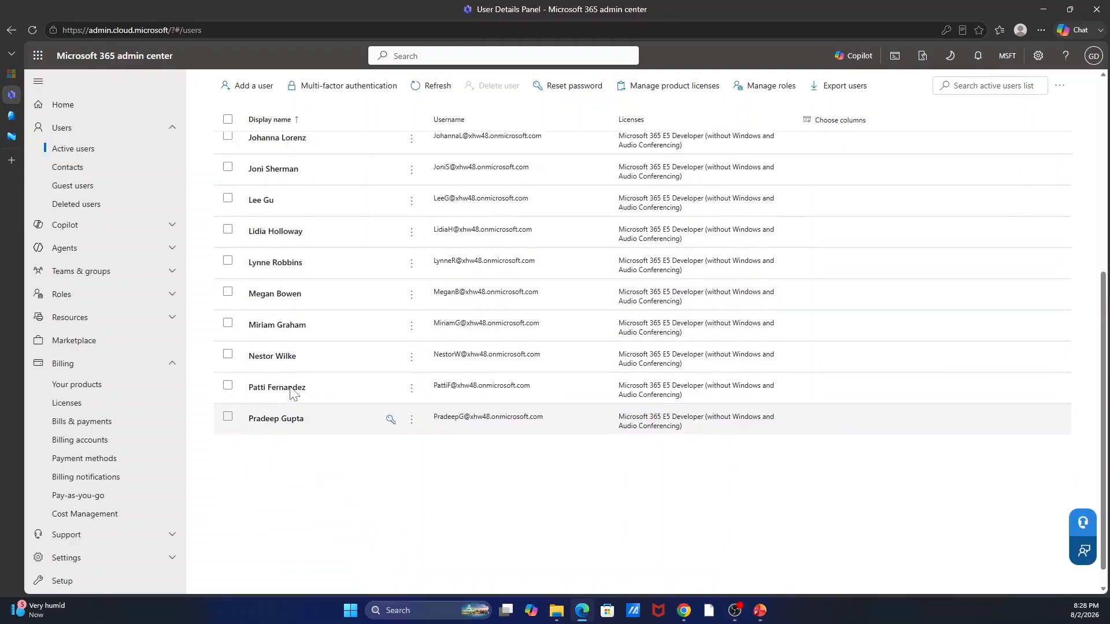
pyautogui.scroll(6, 389, 334)
pyautogui.click(430, 155)
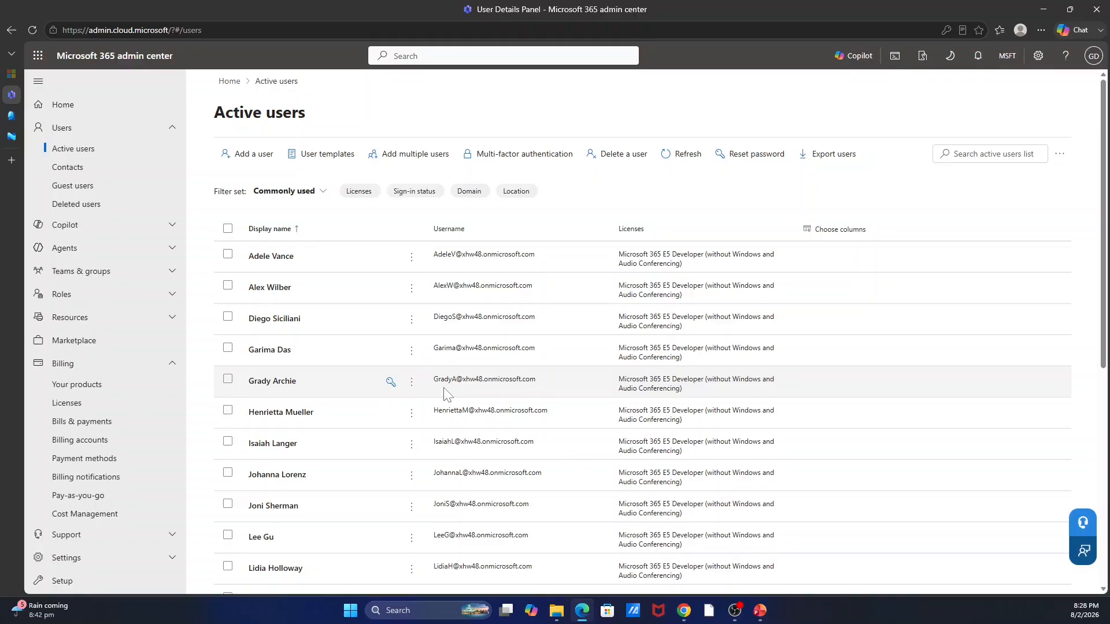
pyautogui.scroll(-6, 446, 395)
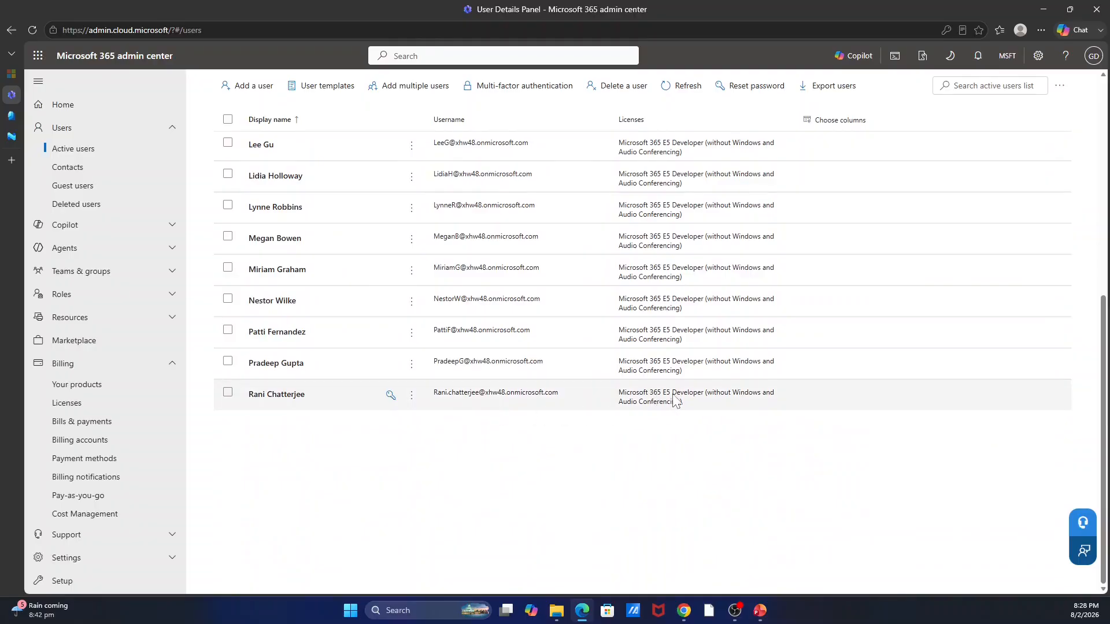
pyautogui.click(278, 397)
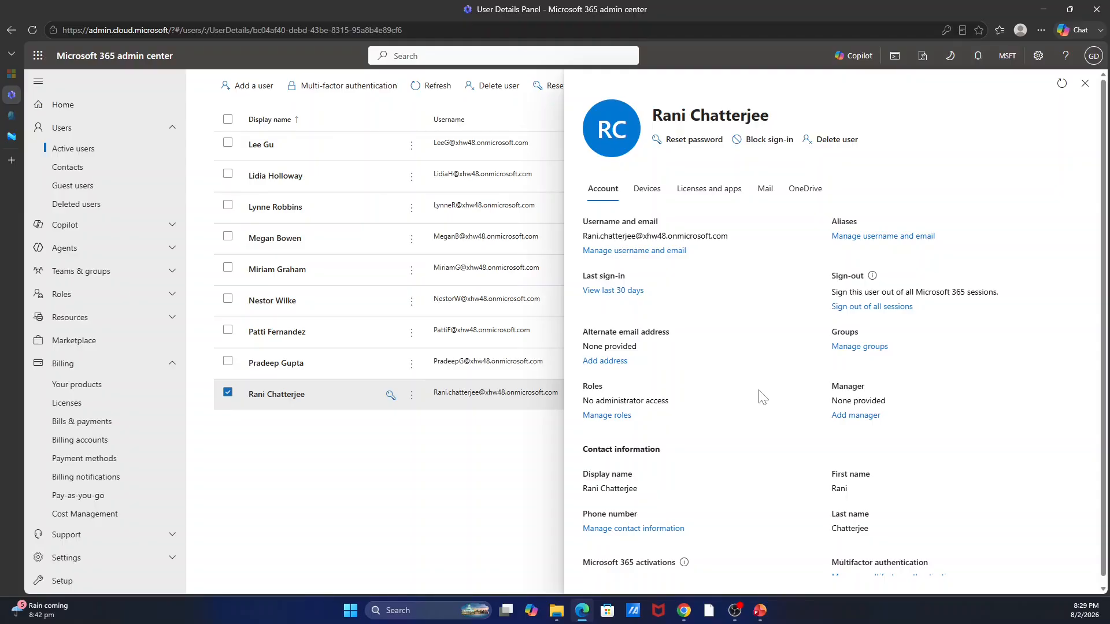
pyautogui.click(1085, 84)
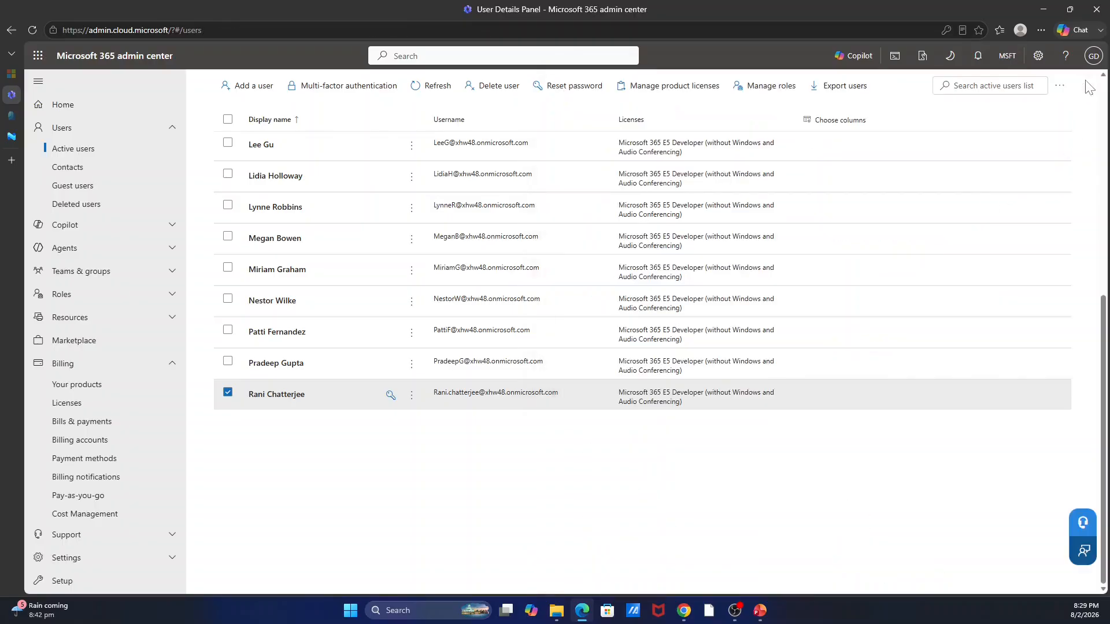
# Scroll the Active users list to confirm each user holds a Microsoft 365 E5 Developer license.
pyautogui.scroll(7, 752, 444)
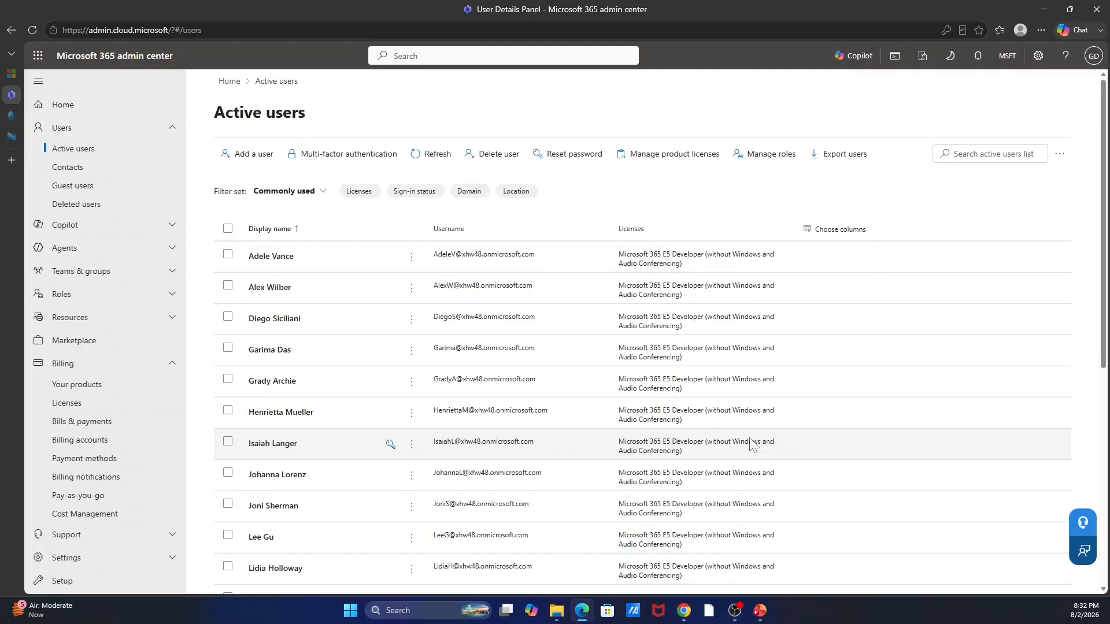
# Go to Teams & groups > Active teams & groups, listing seven groups including All Company and Retail.
pyautogui.click(96, 272)
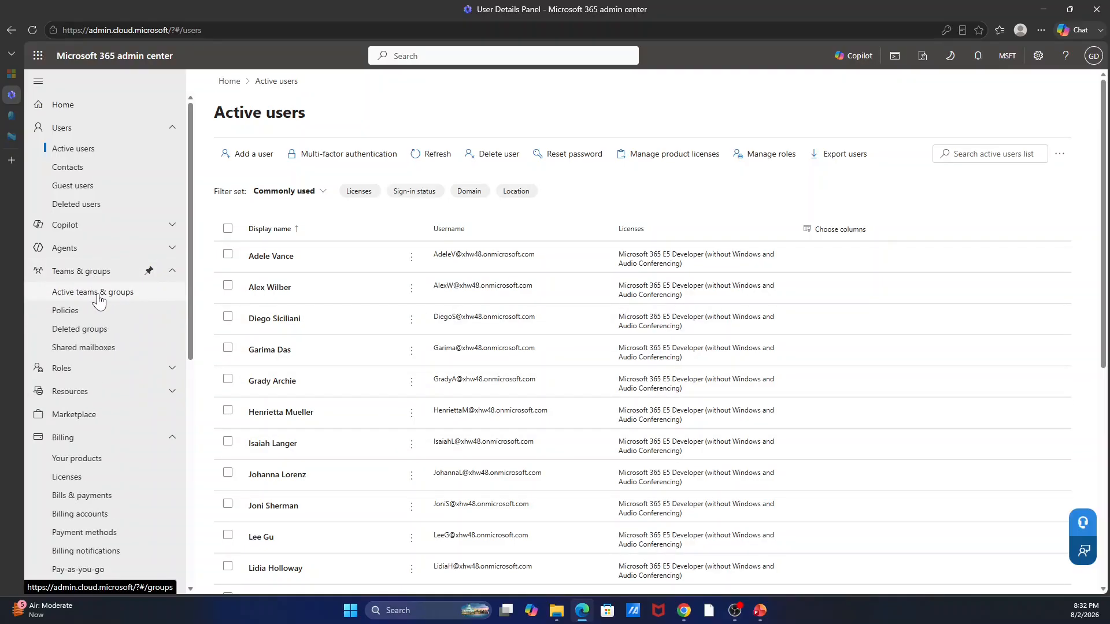
pyautogui.click(98, 292)
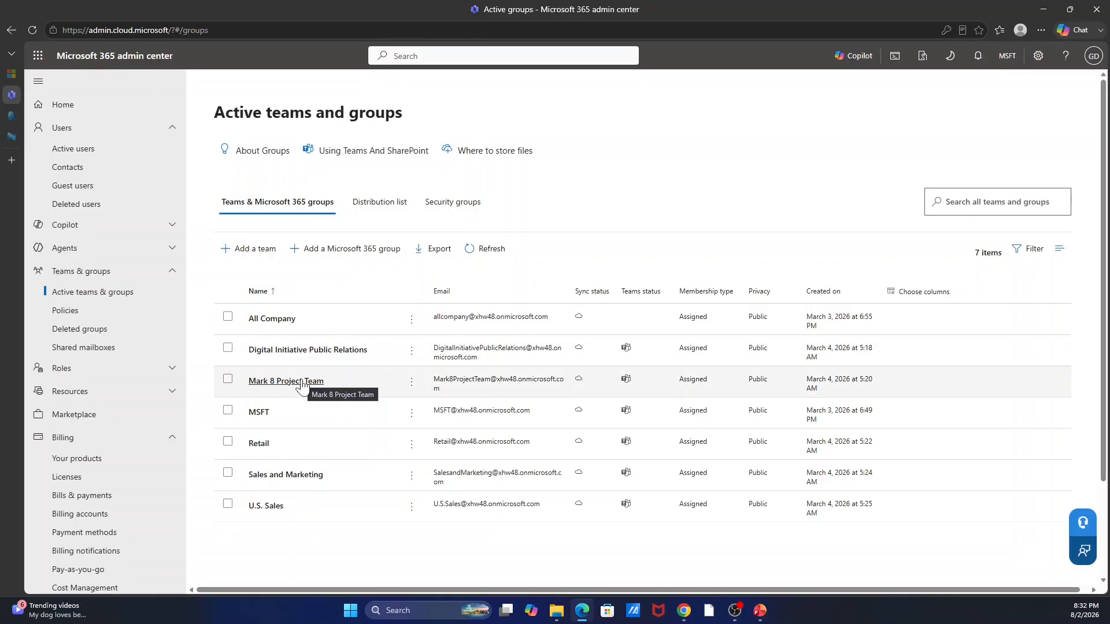
# Check the empty Distribution list view, then the Security groups list containing only Remote Users.
pyautogui.click(370, 213)
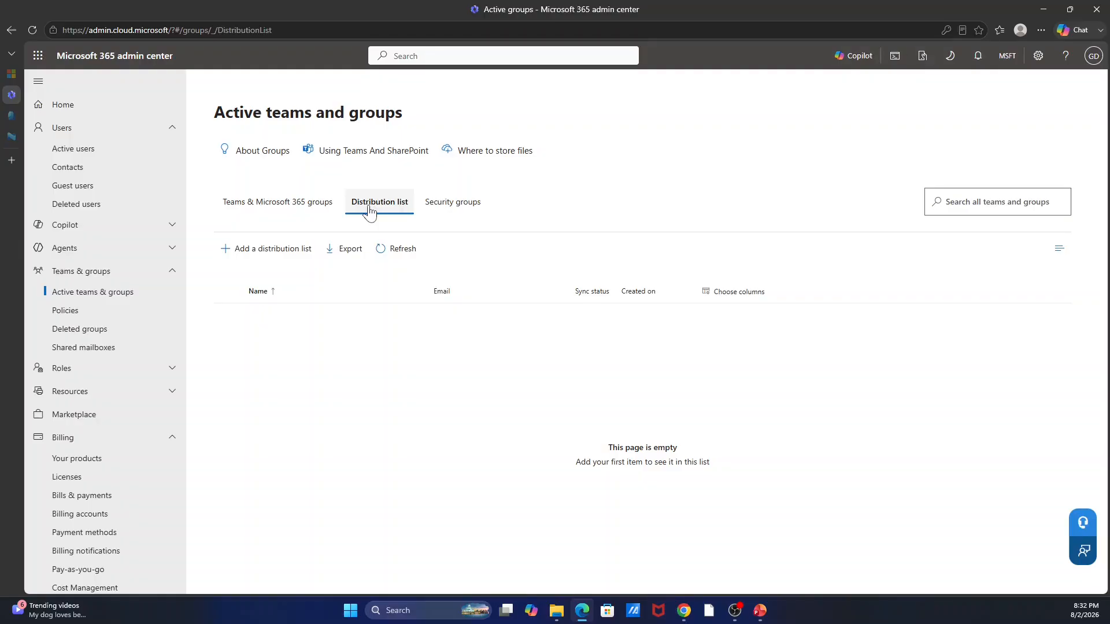
pyautogui.click(451, 207)
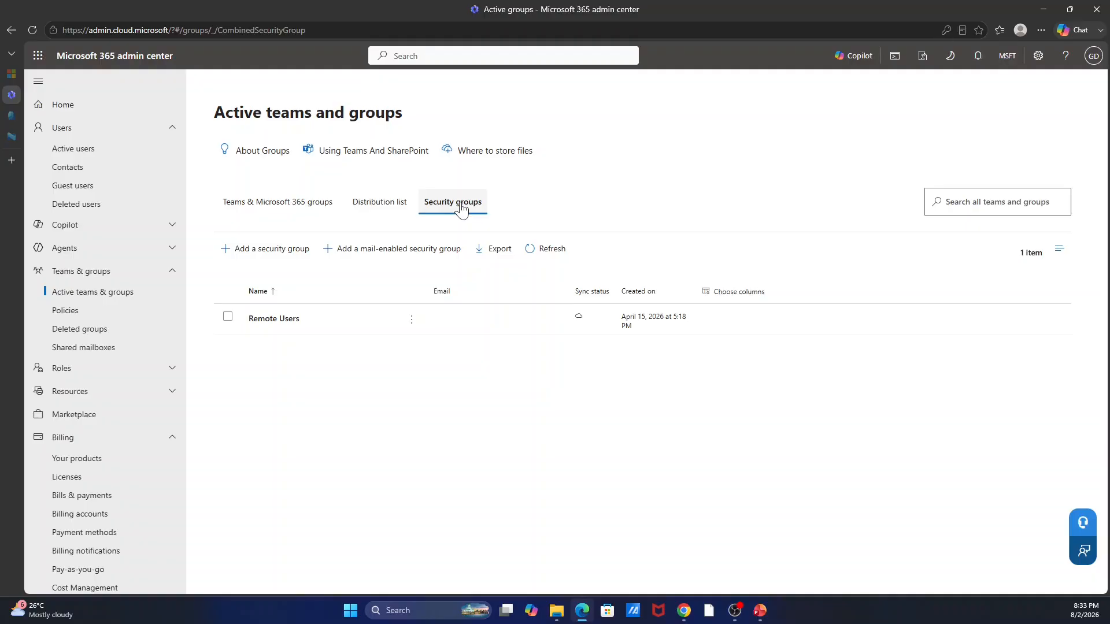
pyautogui.click(269, 208)
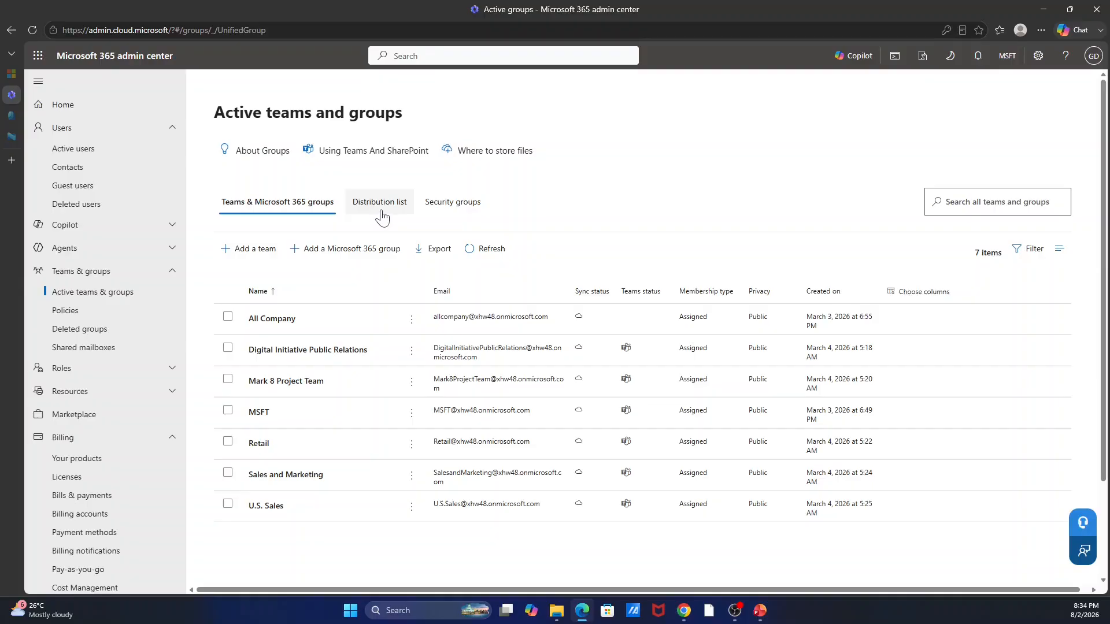
pyautogui.click(465, 209)
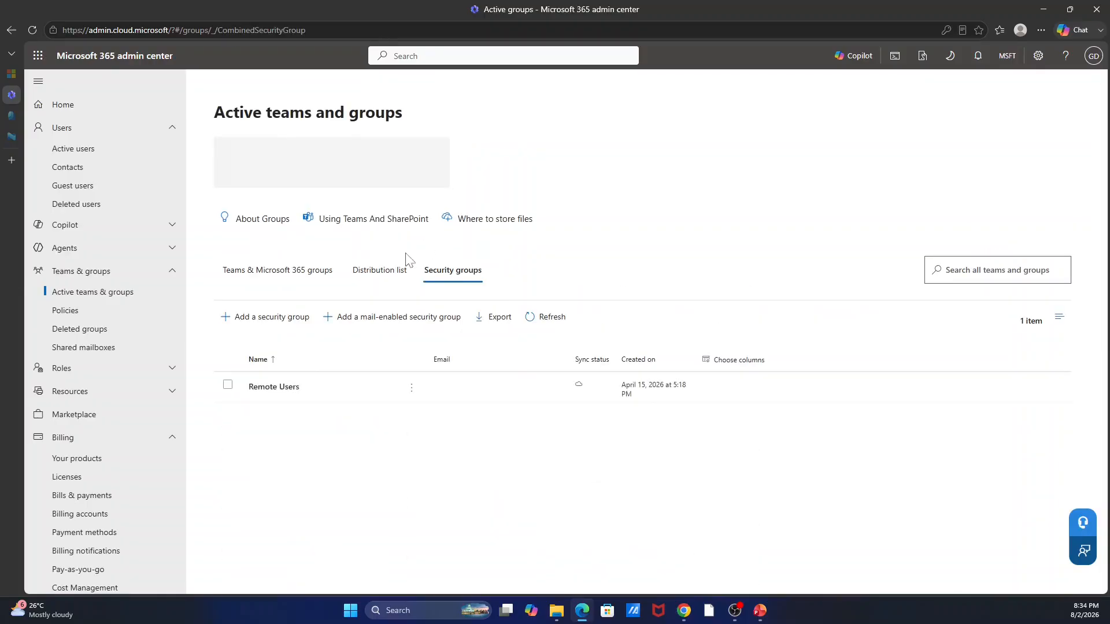
pyautogui.click(289, 323)
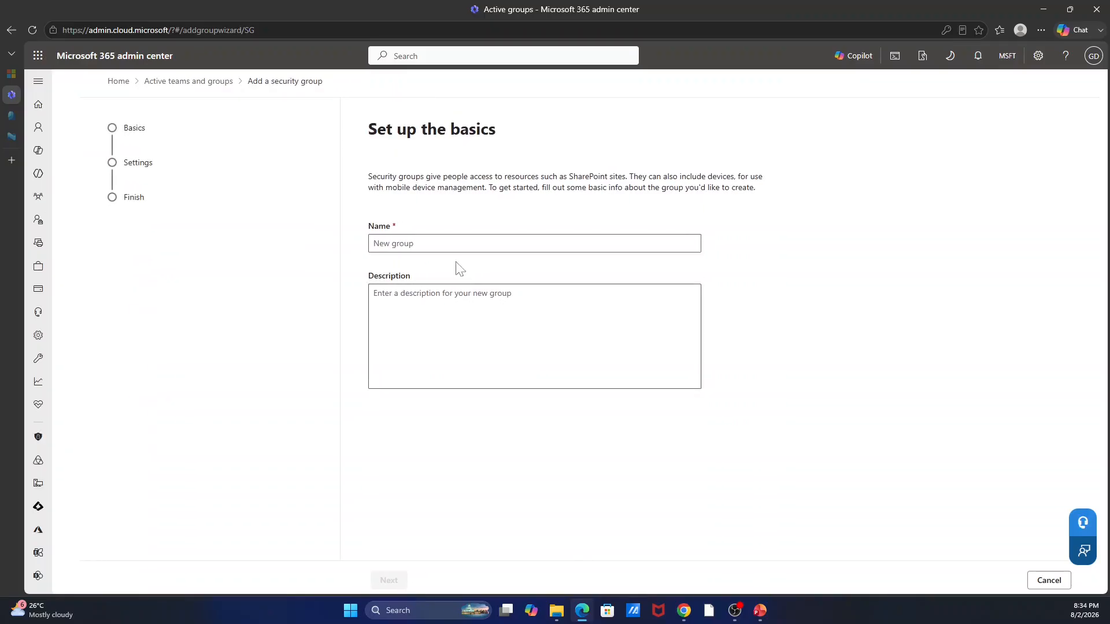
# Name the new security group 'Intune License Assignment' with description 'Assign license to users using this group'.
pyautogui.click(428, 244)
pyautogui.write('eLicense')
pyautogui.press('BackSpace')
pyautogui.press('BackSpace')
pyautogui.press('BackSpace')
pyautogui.press('BackSpace')
pyautogui.press('BackSpace')
pyautogui.press('BackSpace')
pyautogui.press('BackSpace')
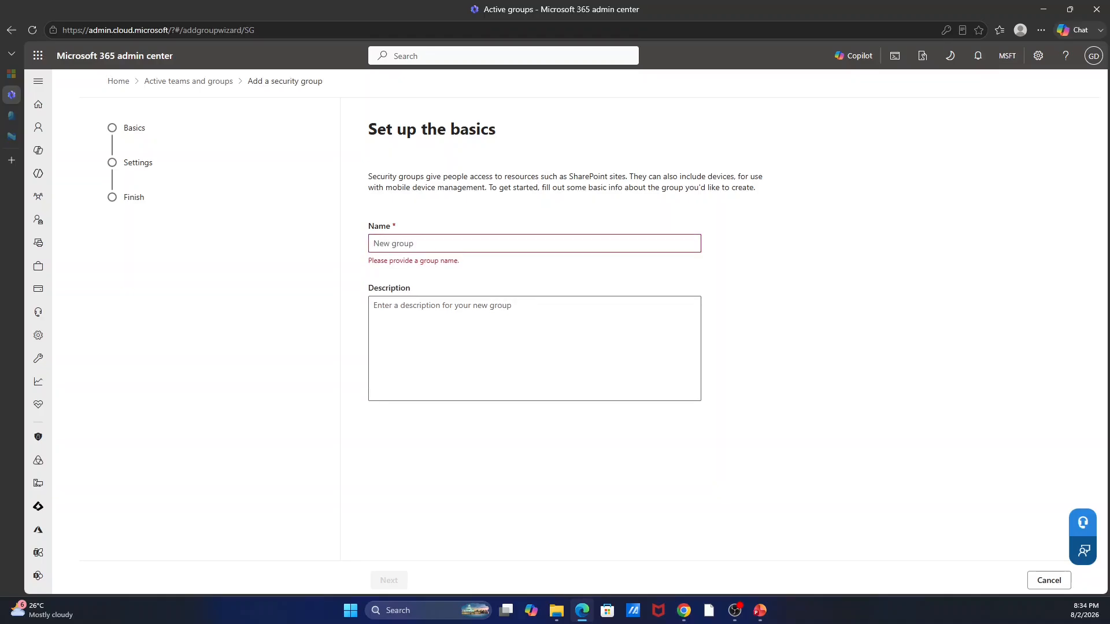
pyautogui.write('IntuneL')
pyautogui.write('in')
pyautogui.write('c')
pyautogui.press('BackSpace')
pyautogui.press('BackSpace')
pyautogui.write('cense')
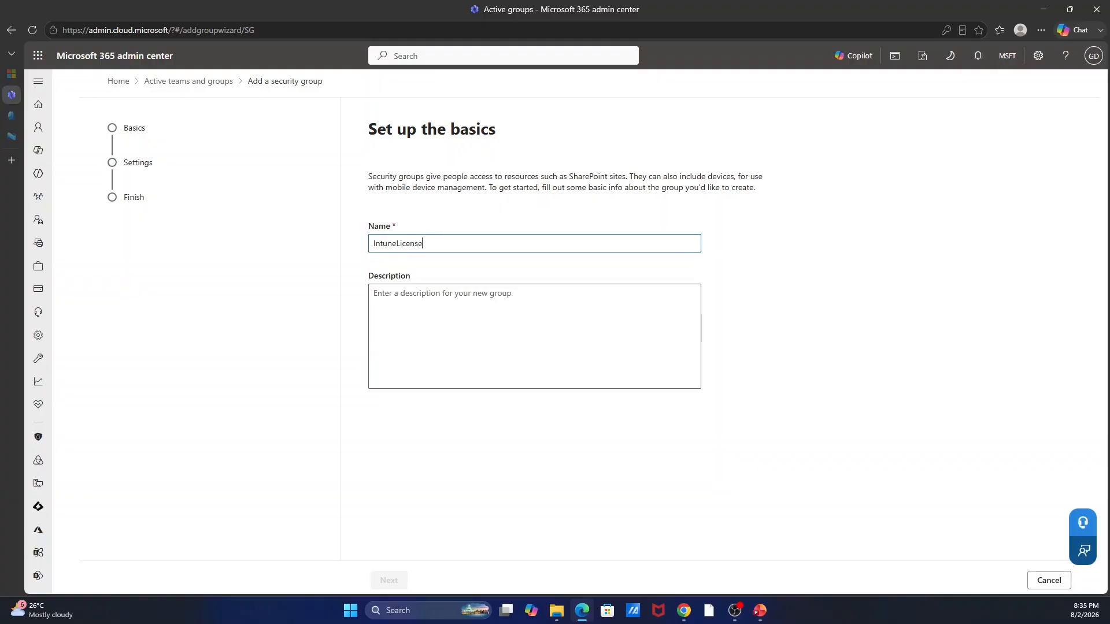
pyautogui.write('Assignment')
pyautogui.click(397, 244)
pyautogui.click(425, 243)
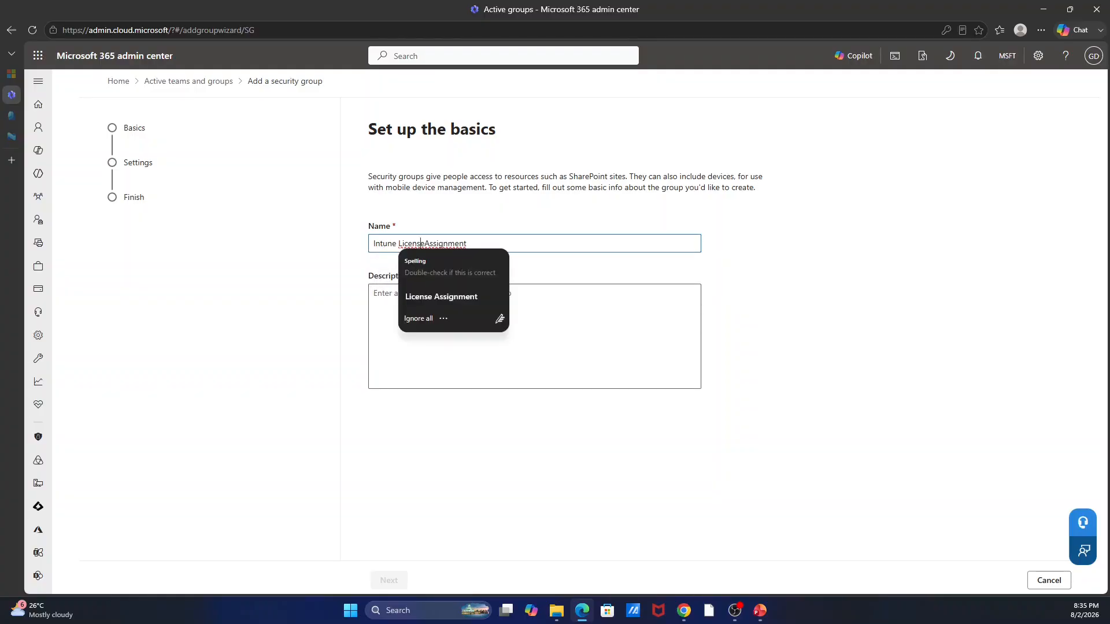
pyautogui.click(373, 293)
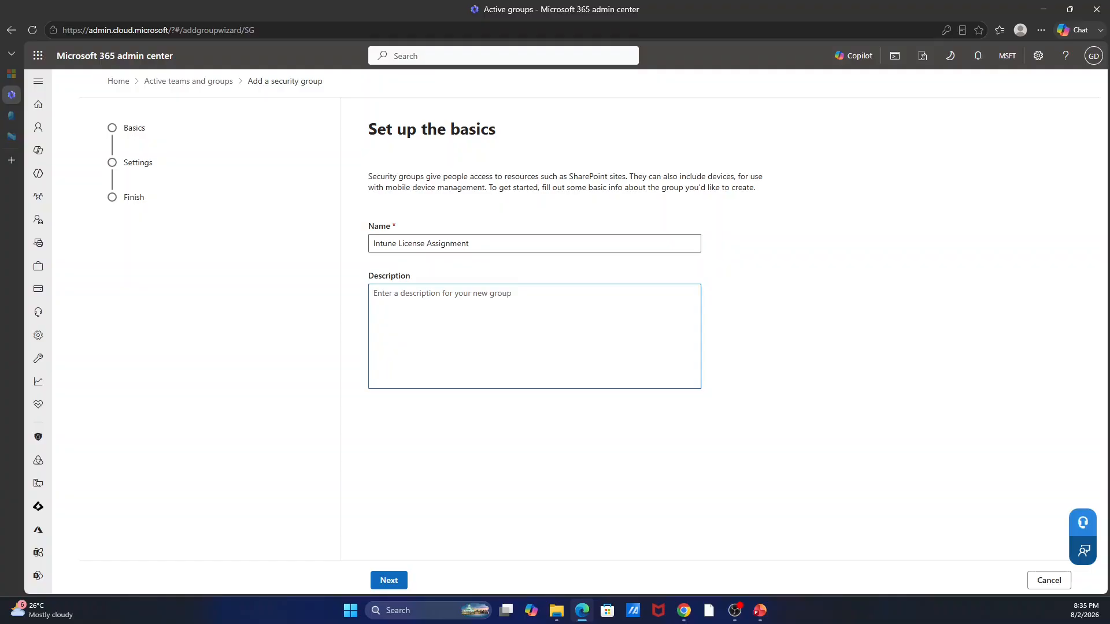
pyautogui.write('Assign license to users using this g')
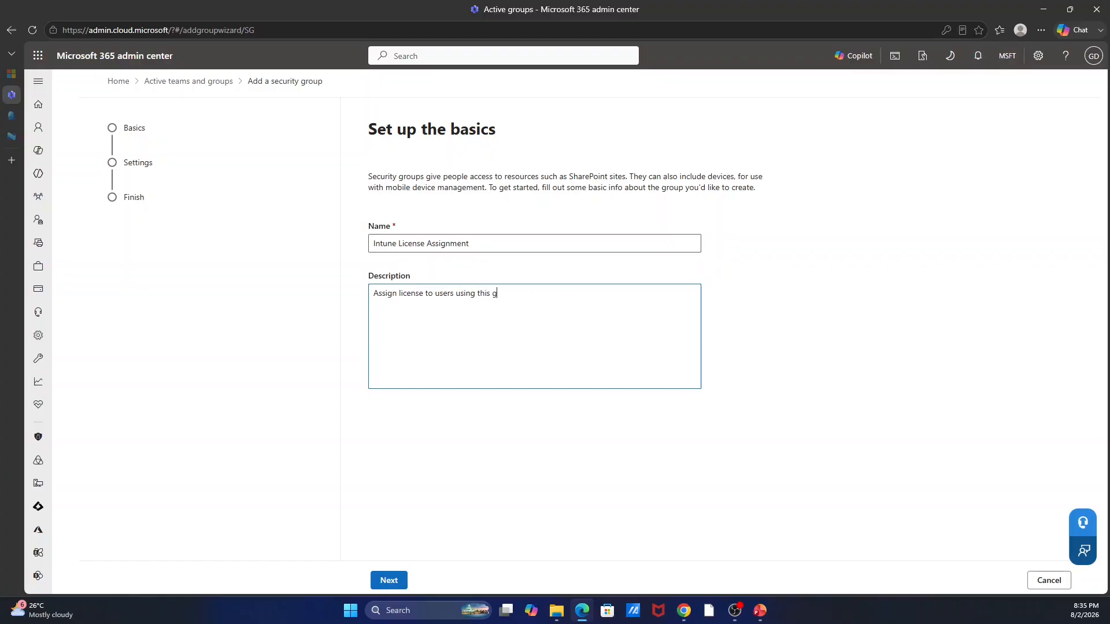
pyautogui.write('roup.')
pyautogui.click(389, 580)
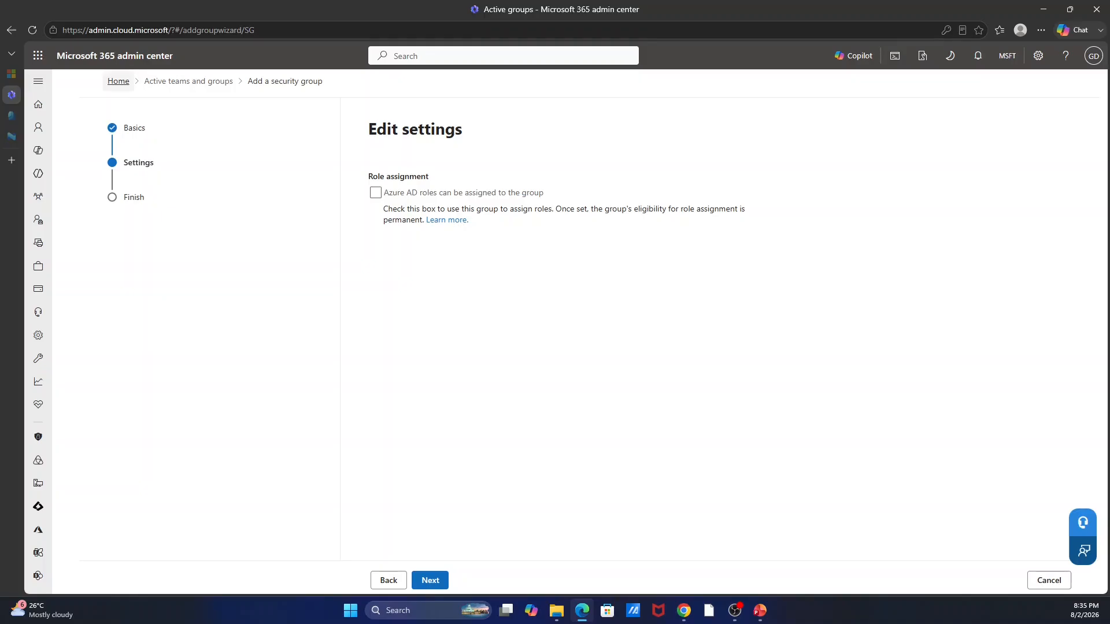
# Create the Intune License Assignment security group from the review page and close the wizard.
pyautogui.click(422, 580)
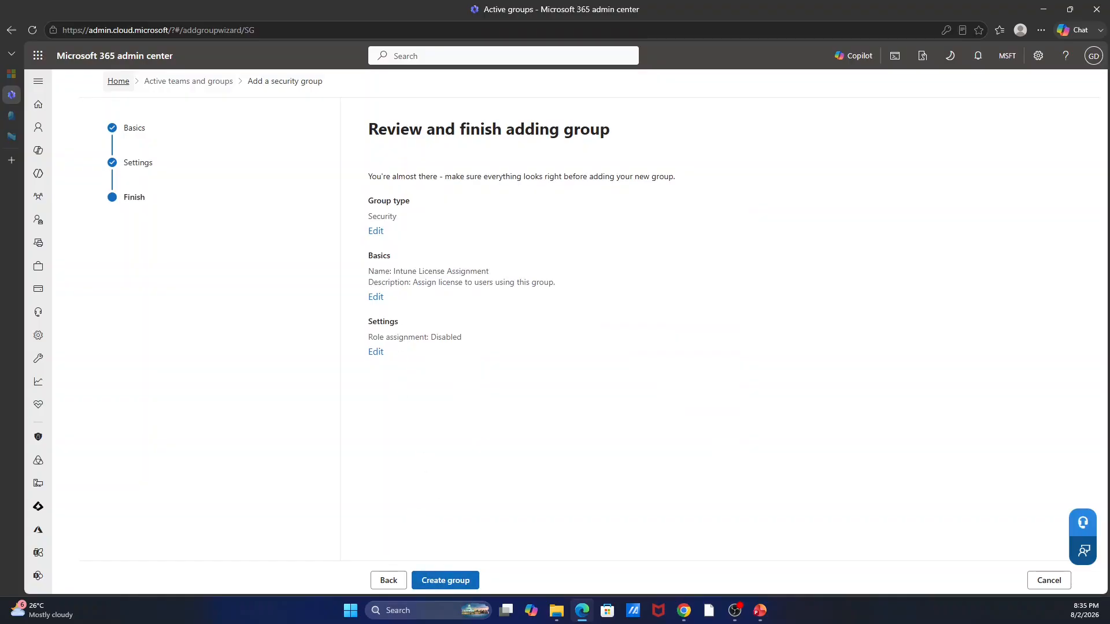
pyautogui.click(436, 584)
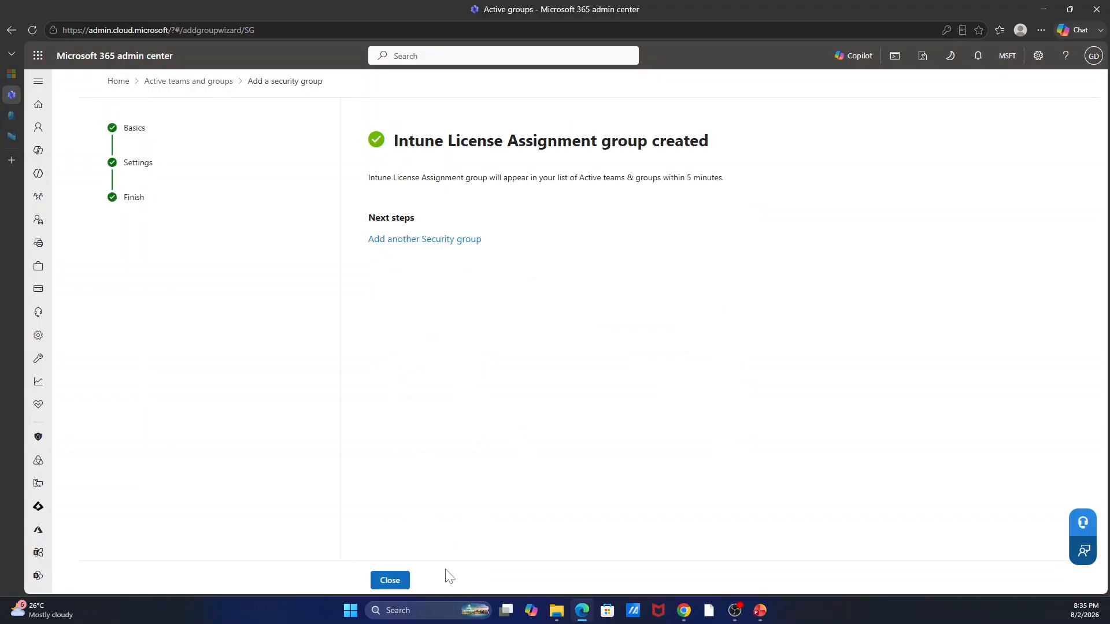
pyautogui.click(390, 580)
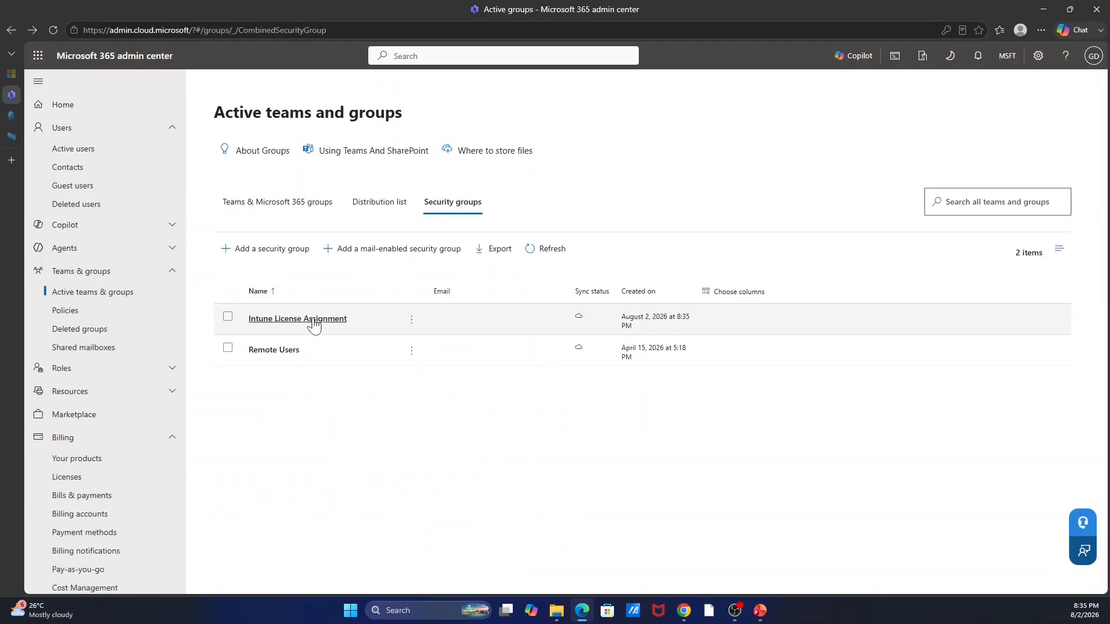
# Add four users as members of the Intune License Assignment group.
pyautogui.click(314, 323)
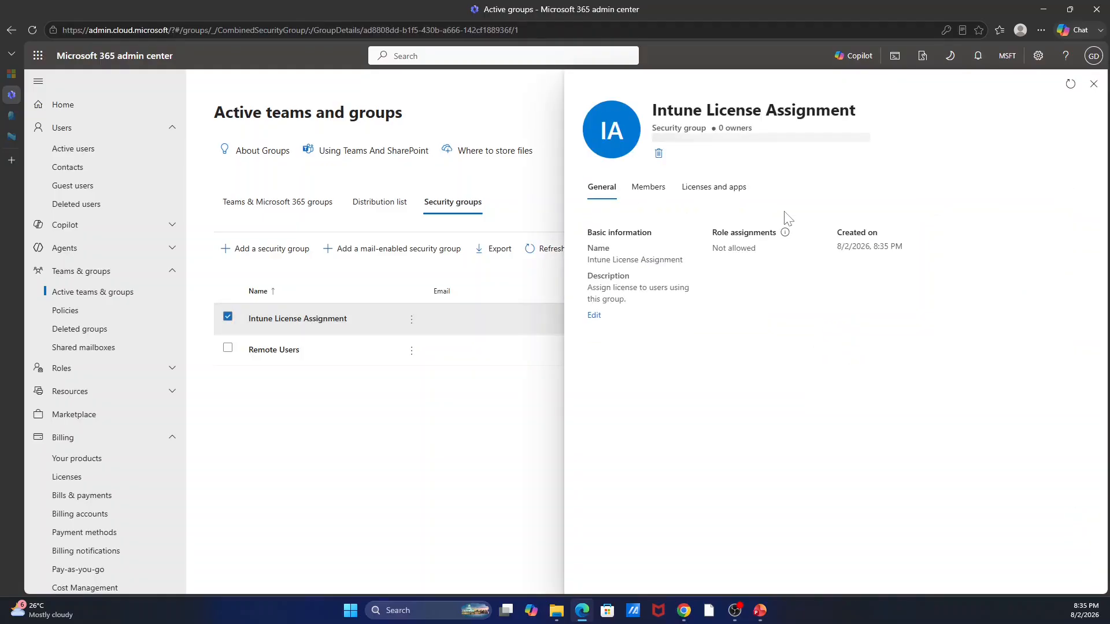
pyautogui.click(648, 188)
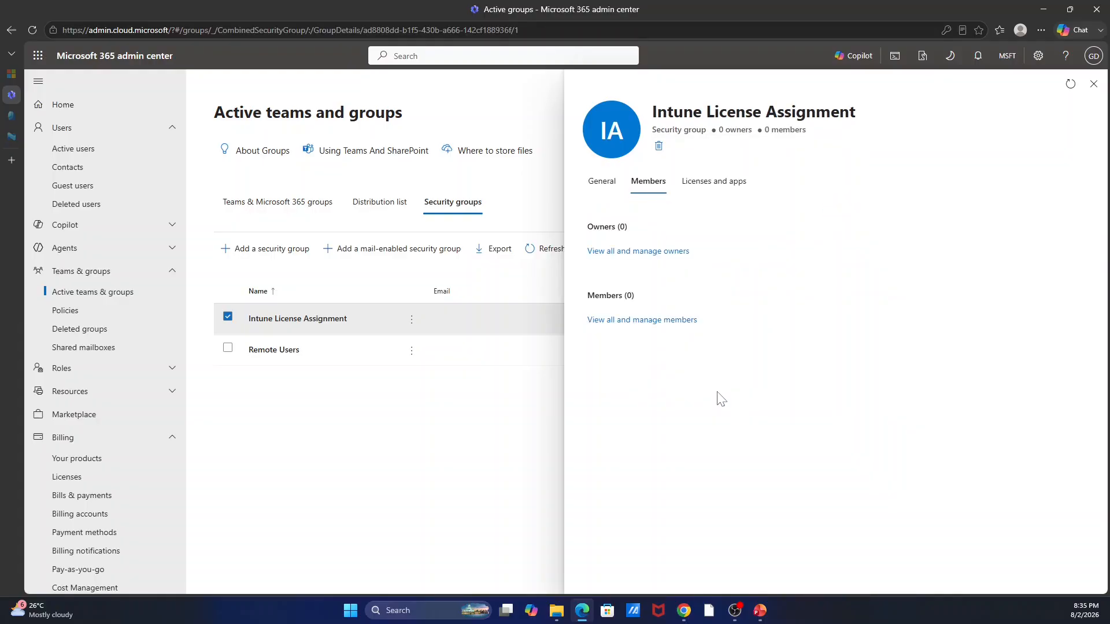
pyautogui.click(629, 321)
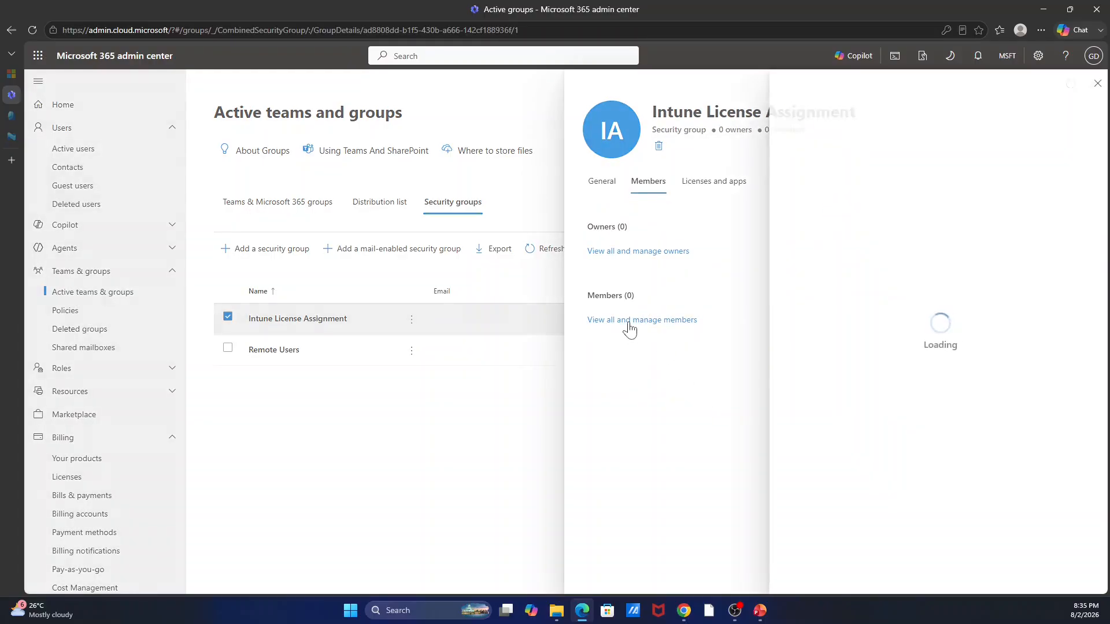
pyautogui.click(847, 160)
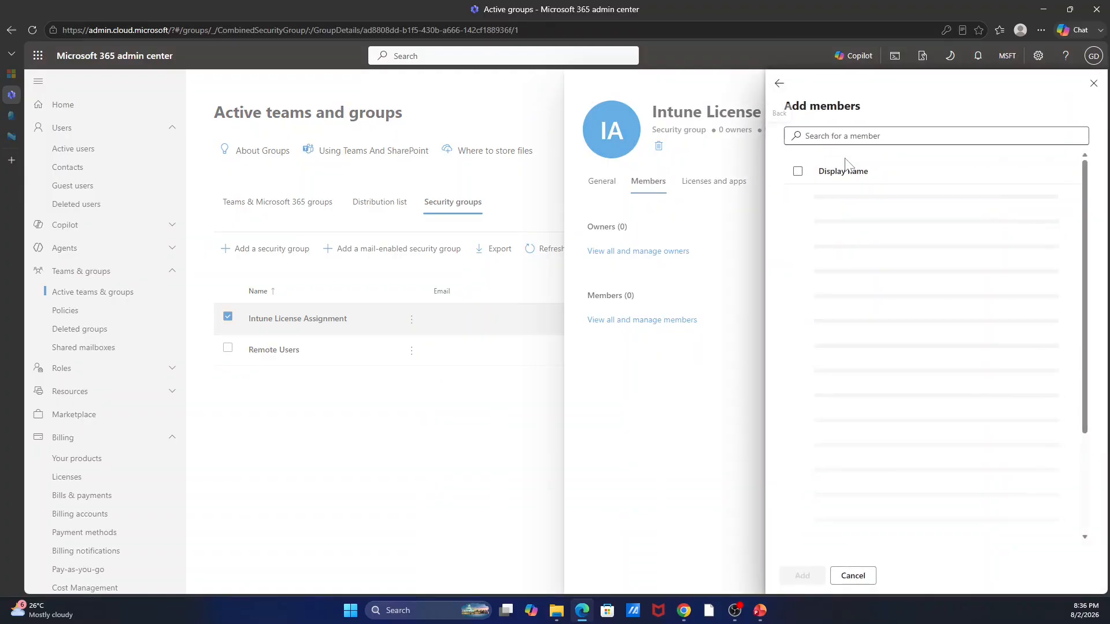
pyautogui.click(823, 140)
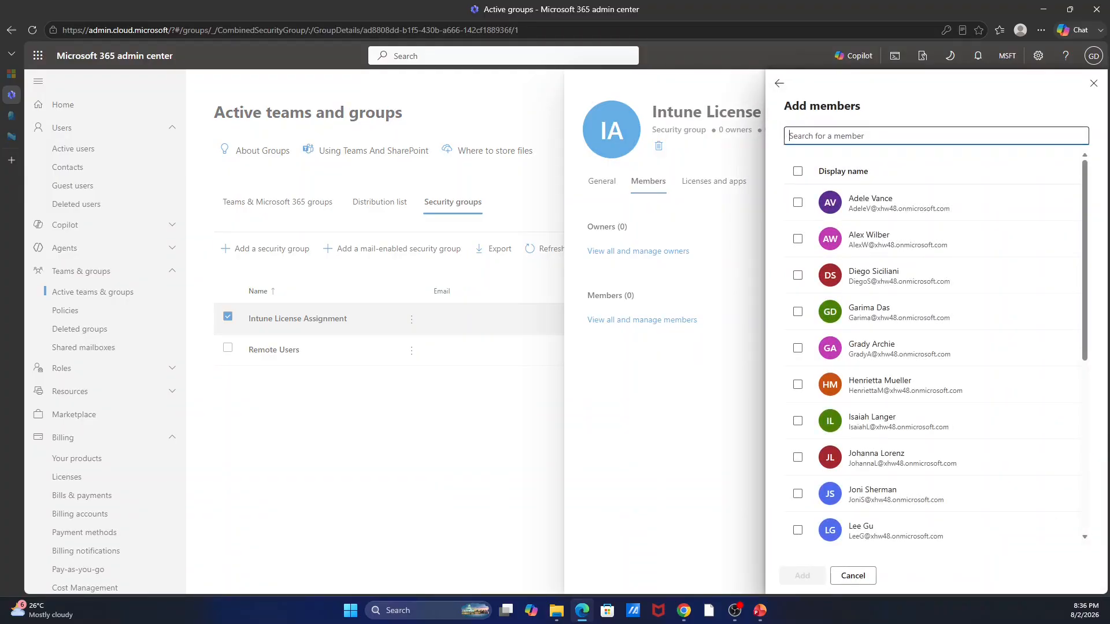
pyautogui.click(798, 203)
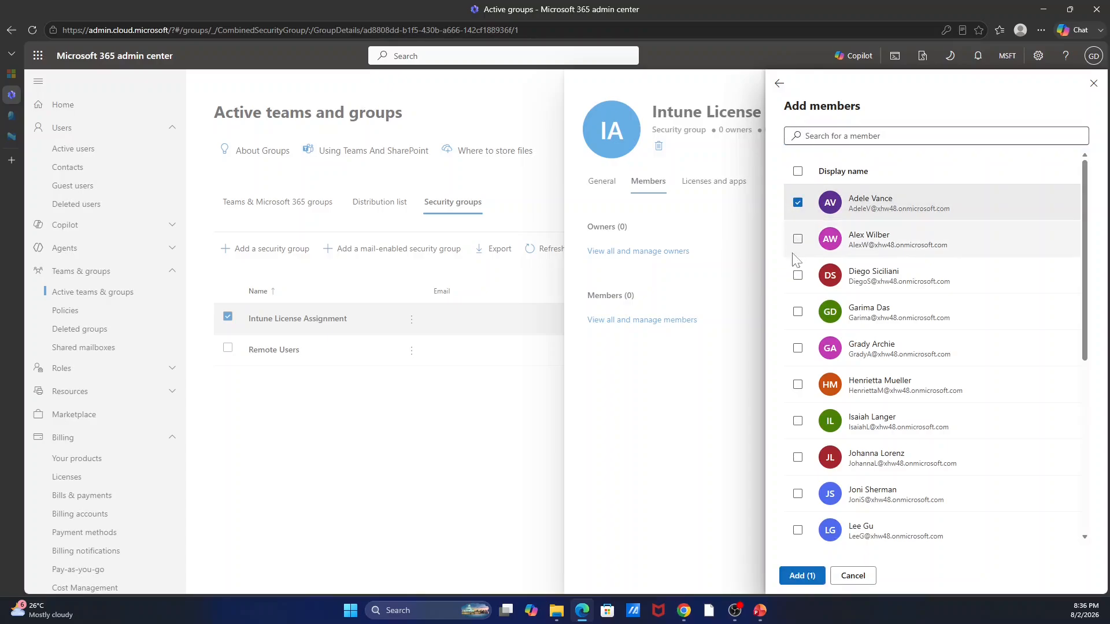
pyautogui.click(798, 275)
pyautogui.click(798, 348)
pyautogui.click(798, 421)
pyautogui.click(802, 578)
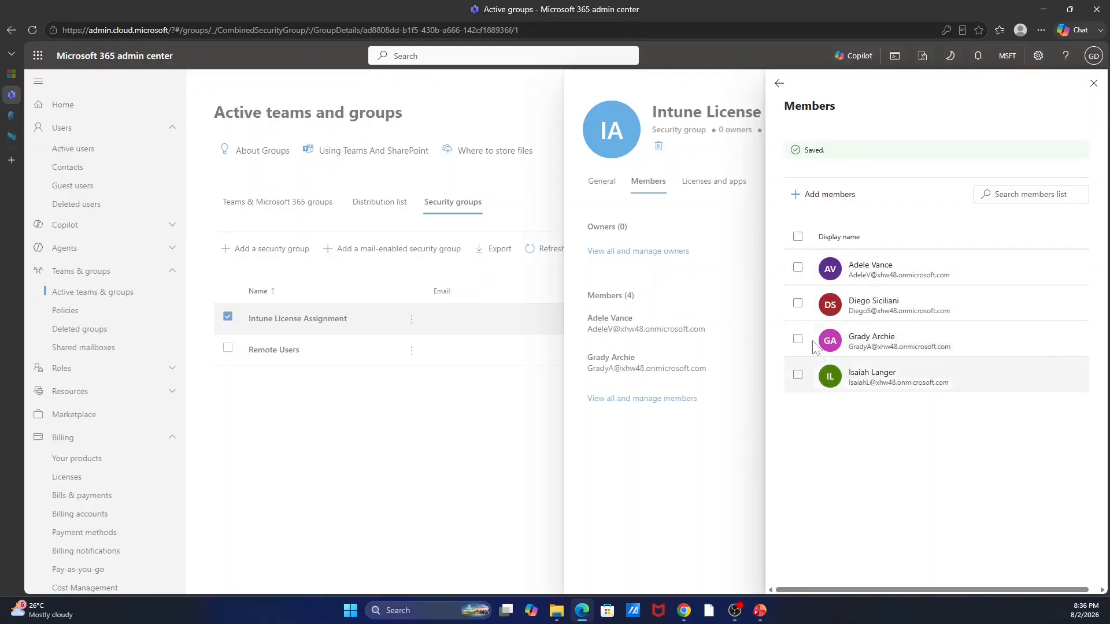
pyautogui.click(1093, 83)
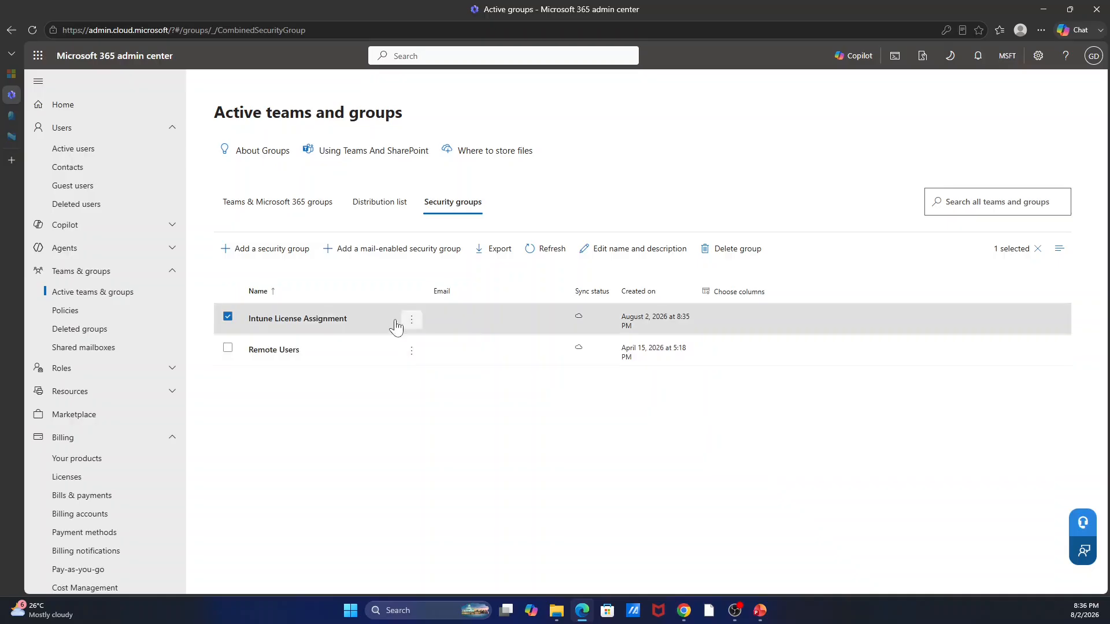
# Assign the Microsoft 365 E5 Developer license to the Intune License Assignment group.
pyautogui.click(327, 321)
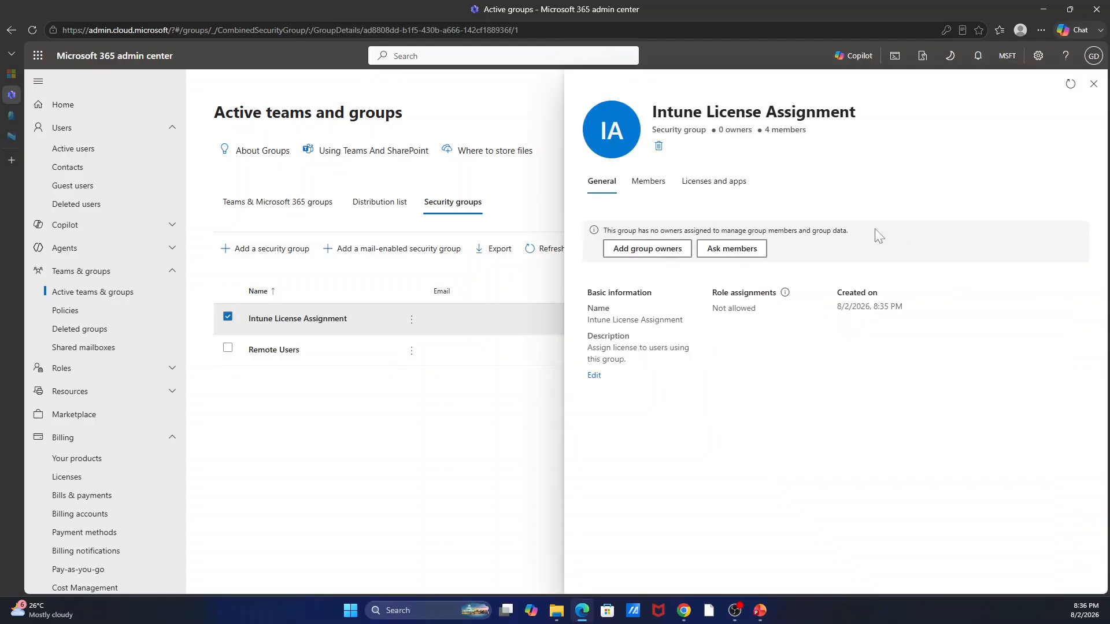
pyautogui.click(707, 182)
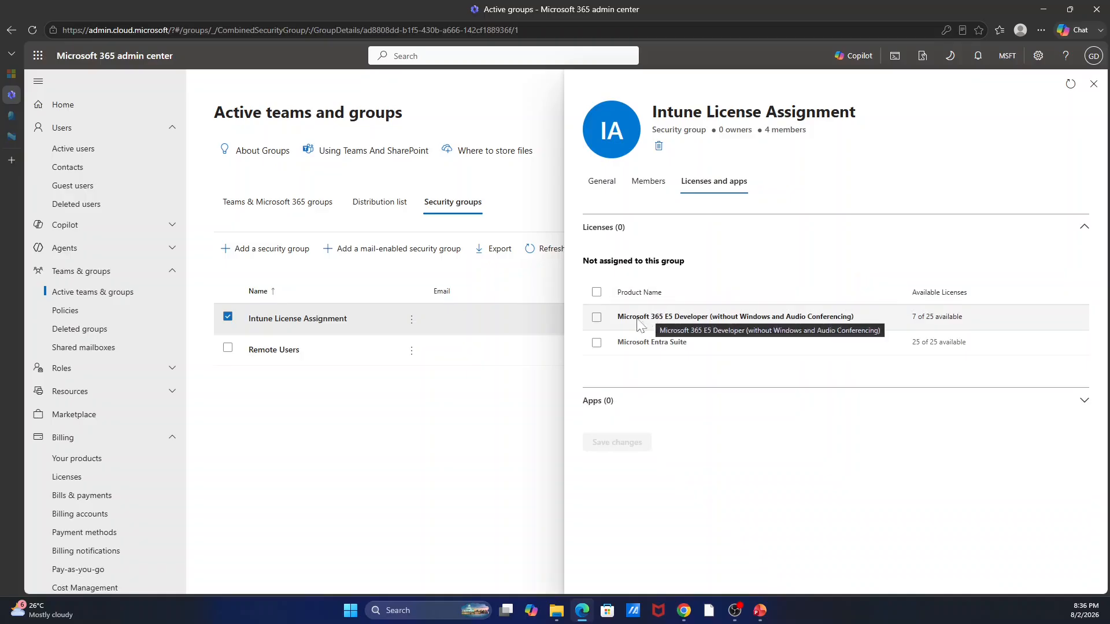
pyautogui.click(597, 317)
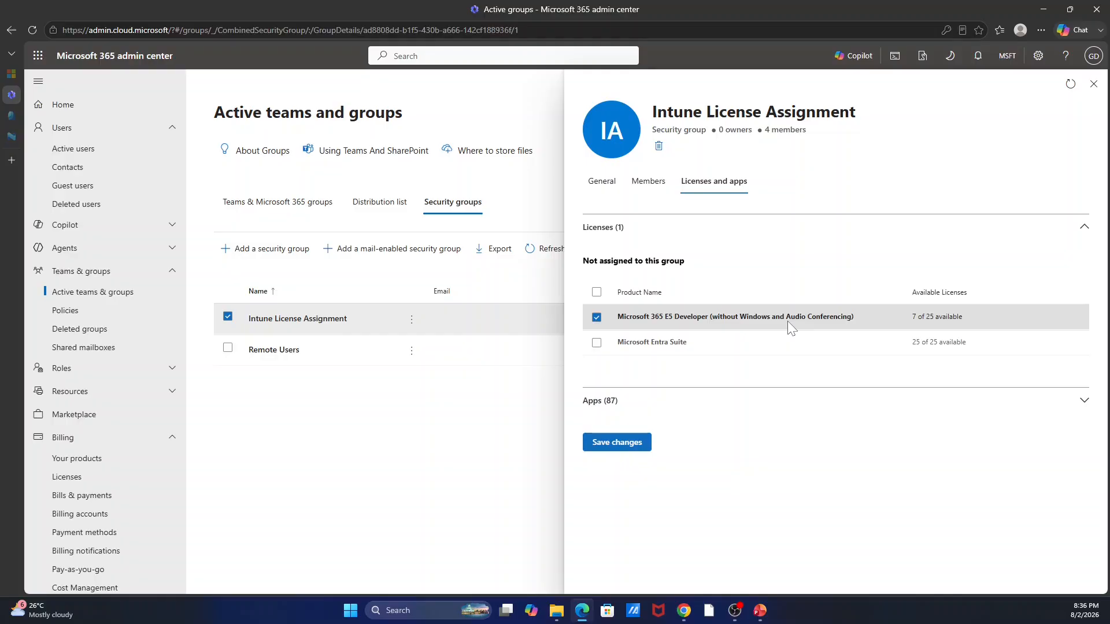
pyautogui.click(1094, 86)
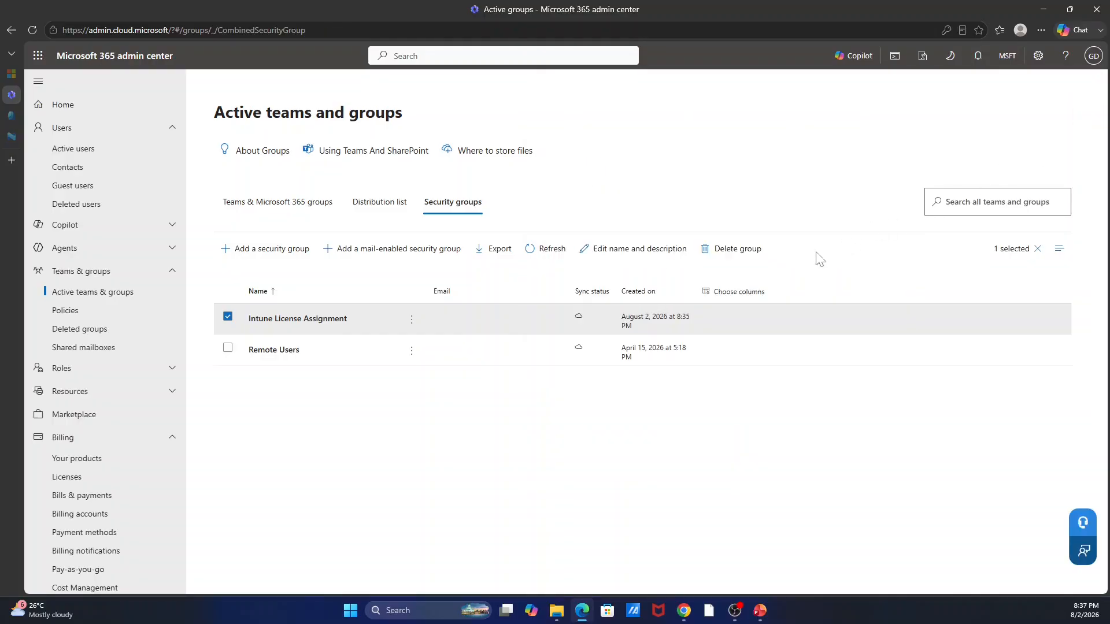
pyautogui.click(314, 328)
pyautogui.click(636, 192)
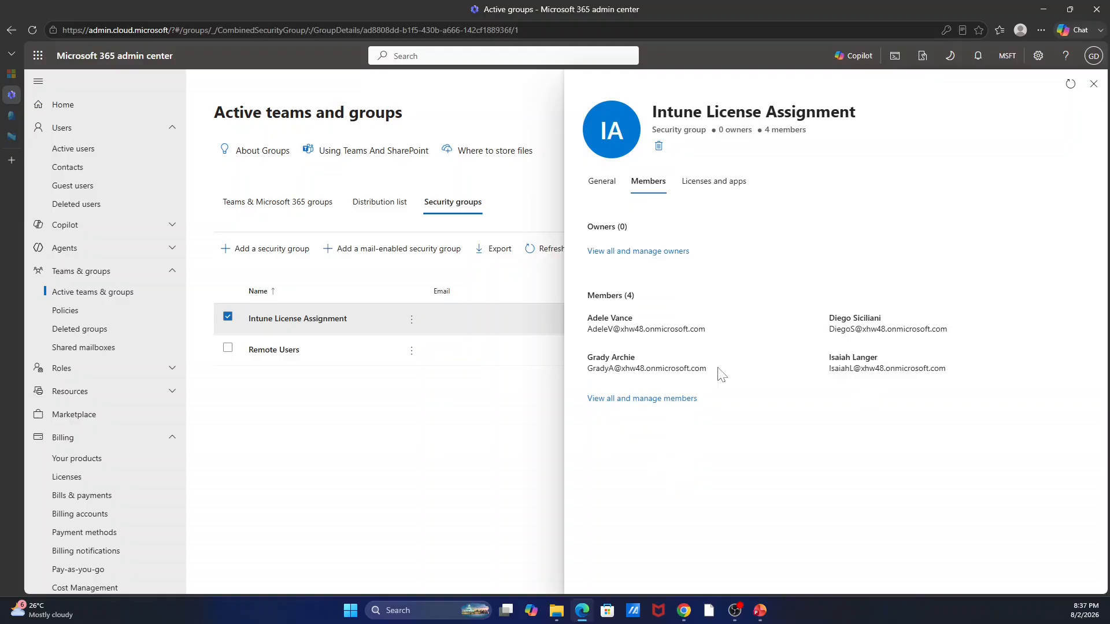
pyautogui.click(1092, 86)
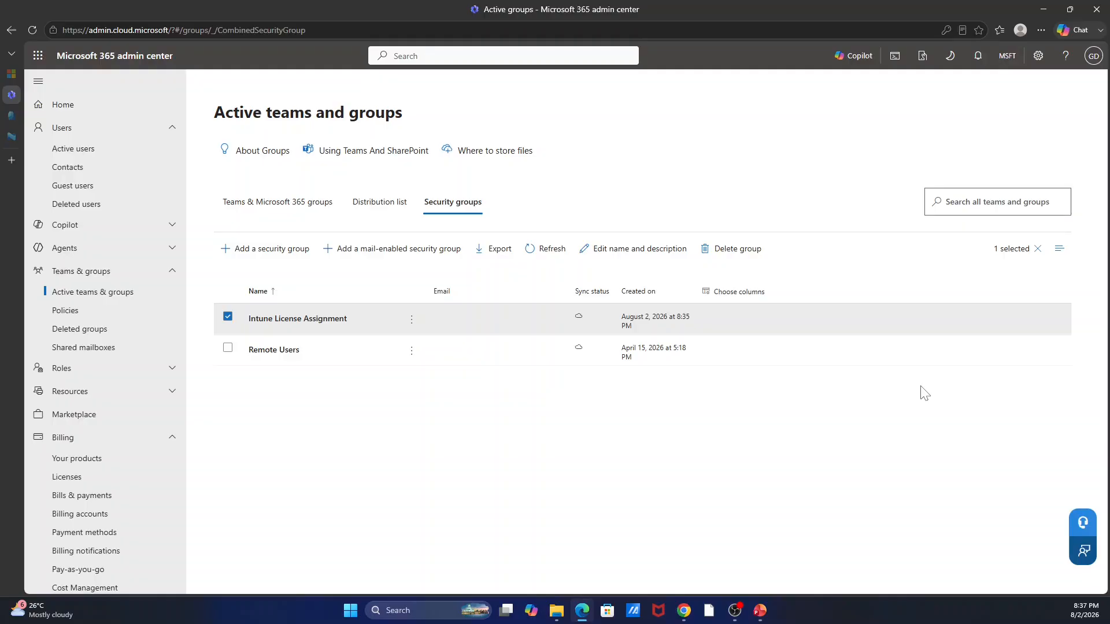
pyautogui.click(293, 321)
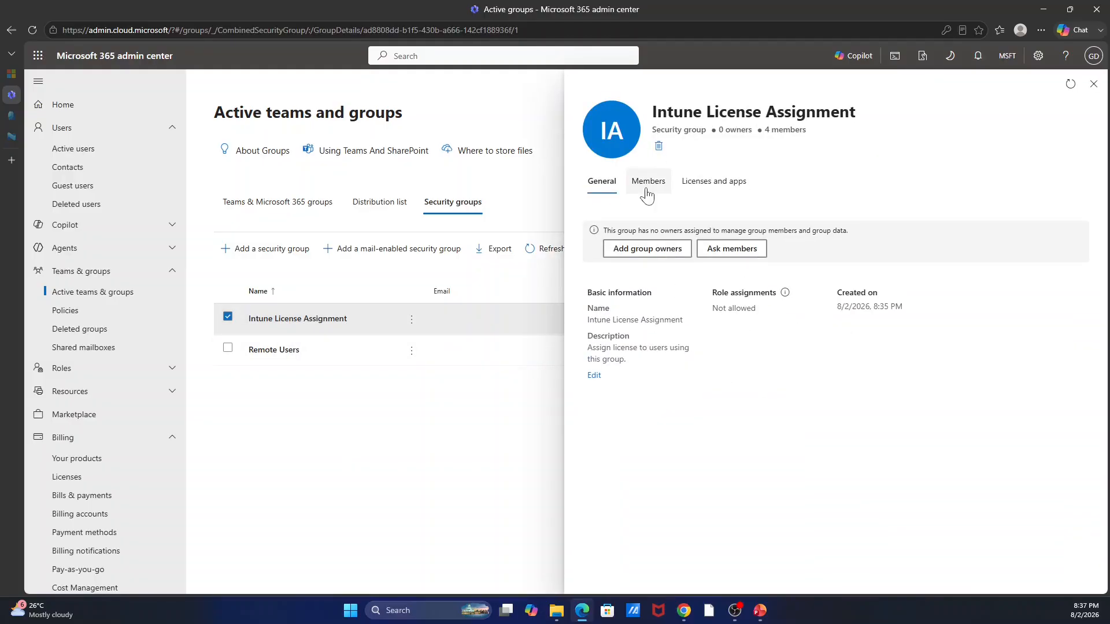
pyautogui.click(649, 183)
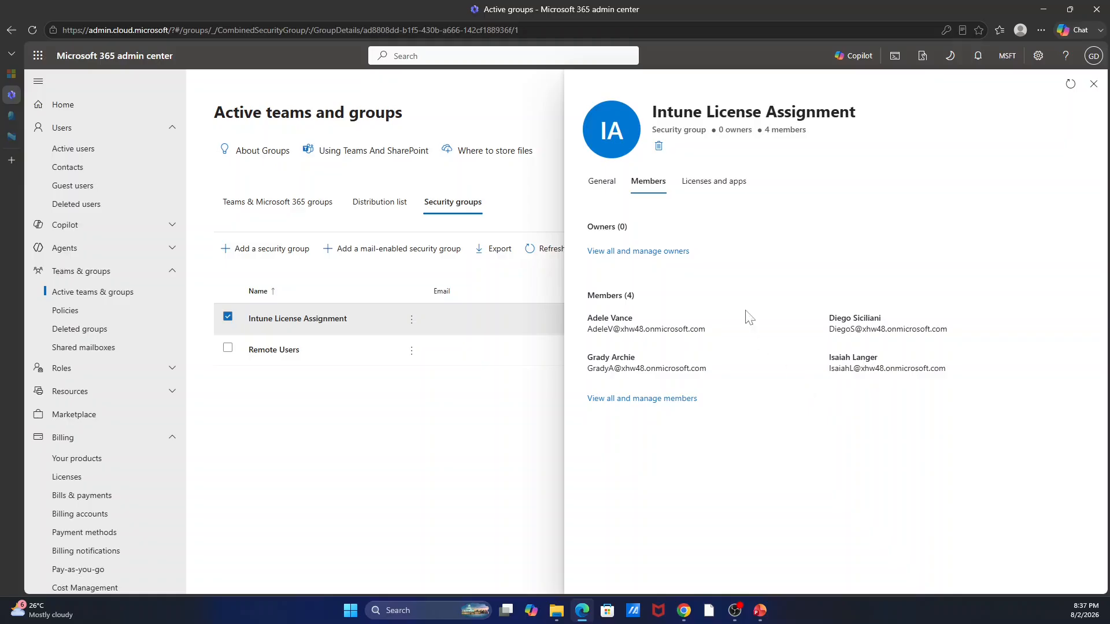
pyautogui.click(1092, 85)
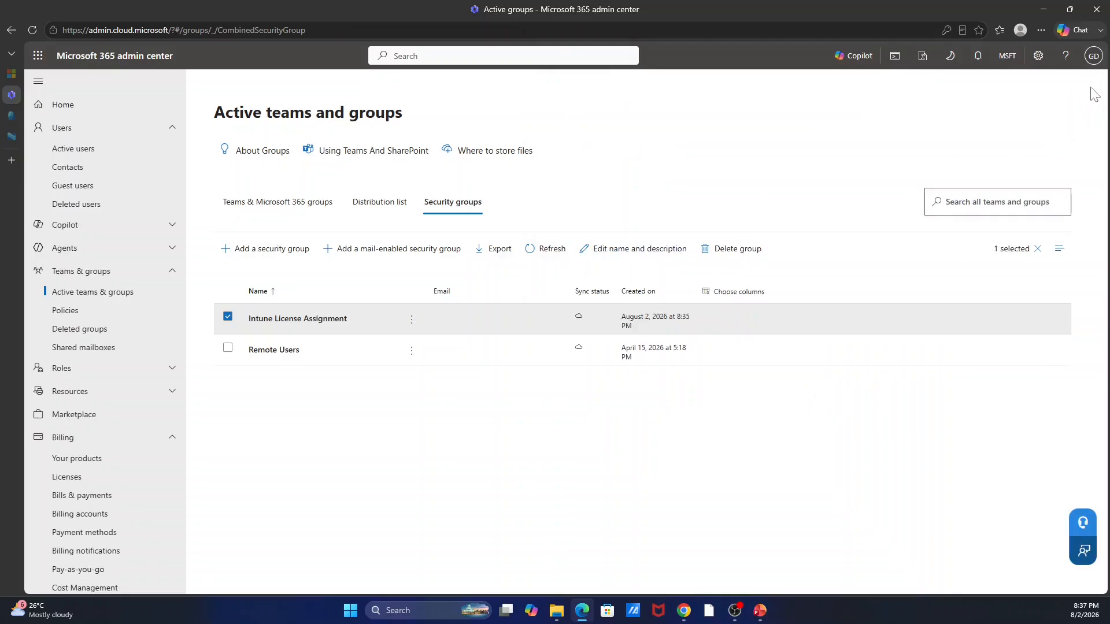
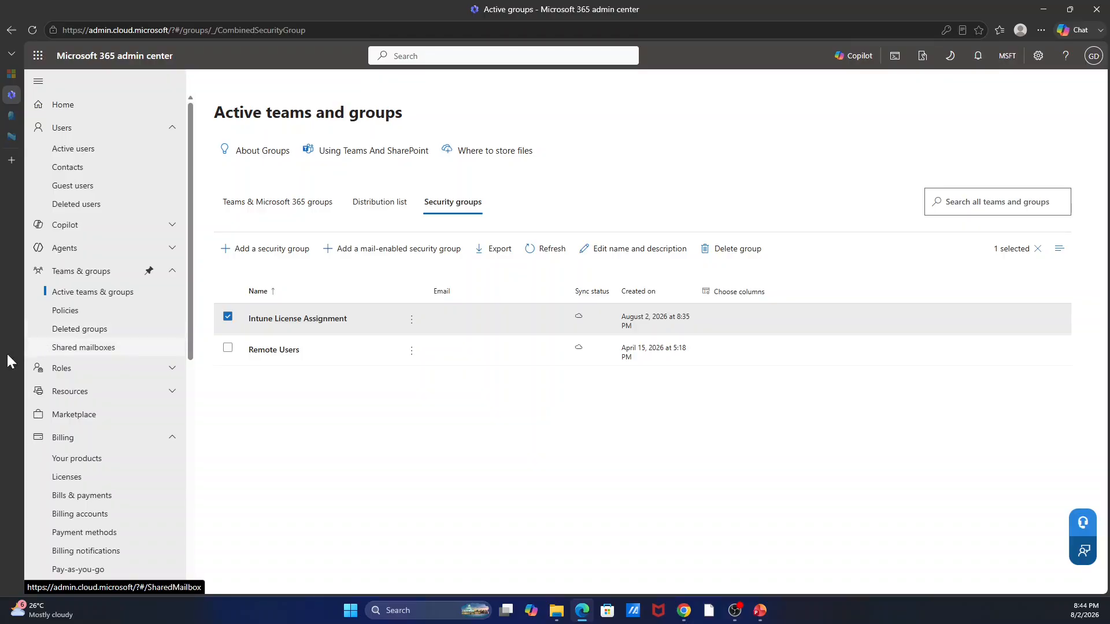
# Switch from the Active groups list to the Intune admin center's Tenant status page.
pyautogui.click(23, 140)
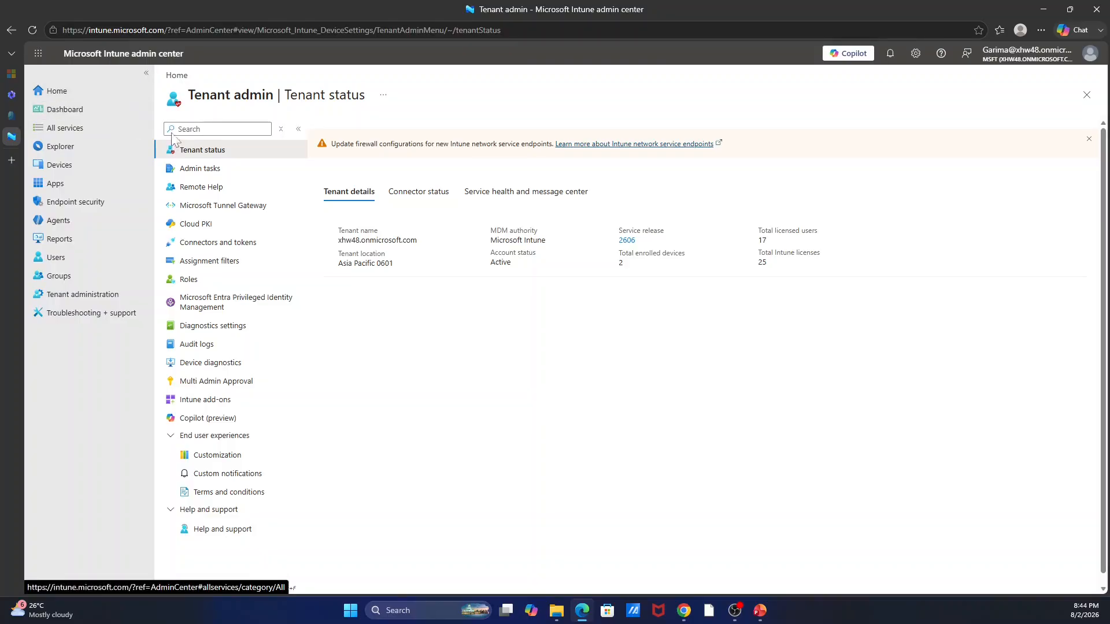
# Open Customization and note that the Cloud Tech Services policy is unassigned beside Default.
pyautogui.click(209, 461)
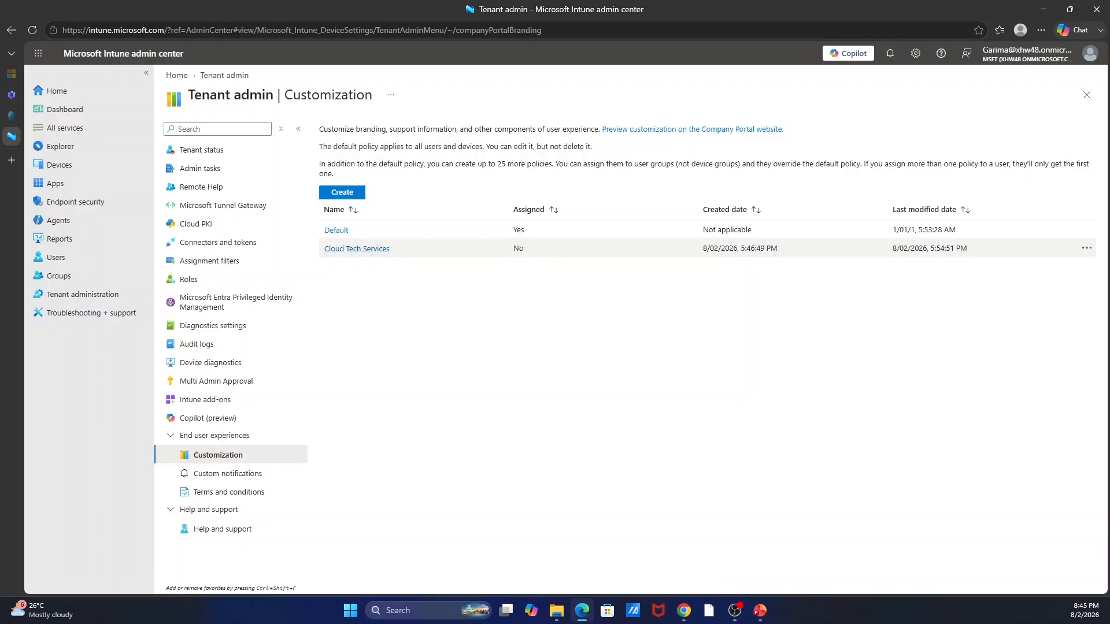
pyautogui.doubleClick(520, 249)
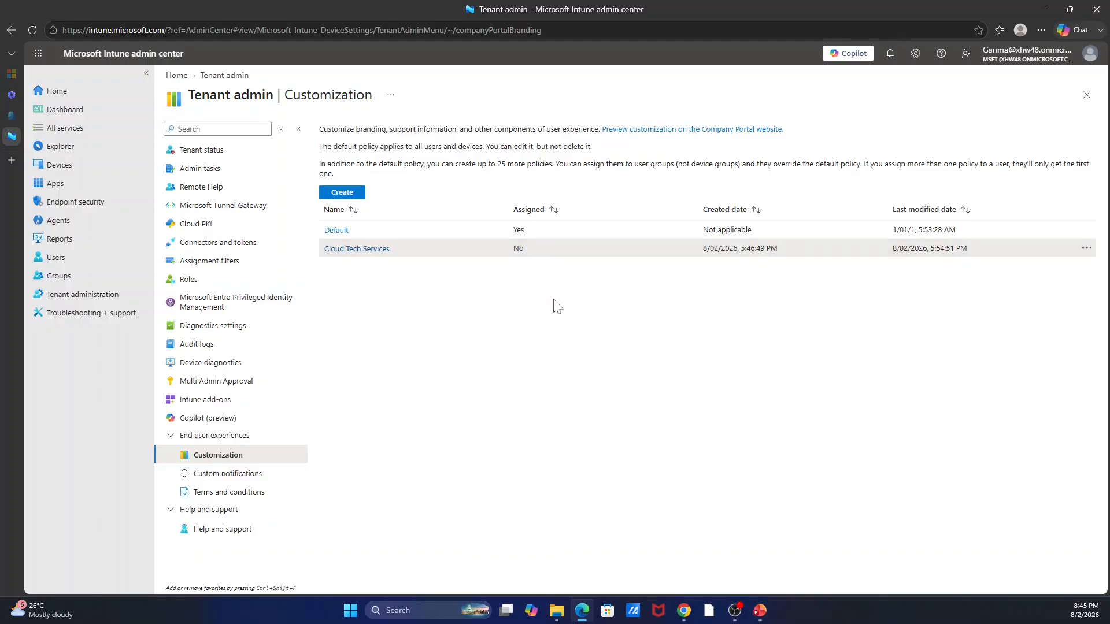
# Review the Cloud Tech Services policy's branding, support, configuration and empty assignment settings.
pyautogui.click(362, 250)
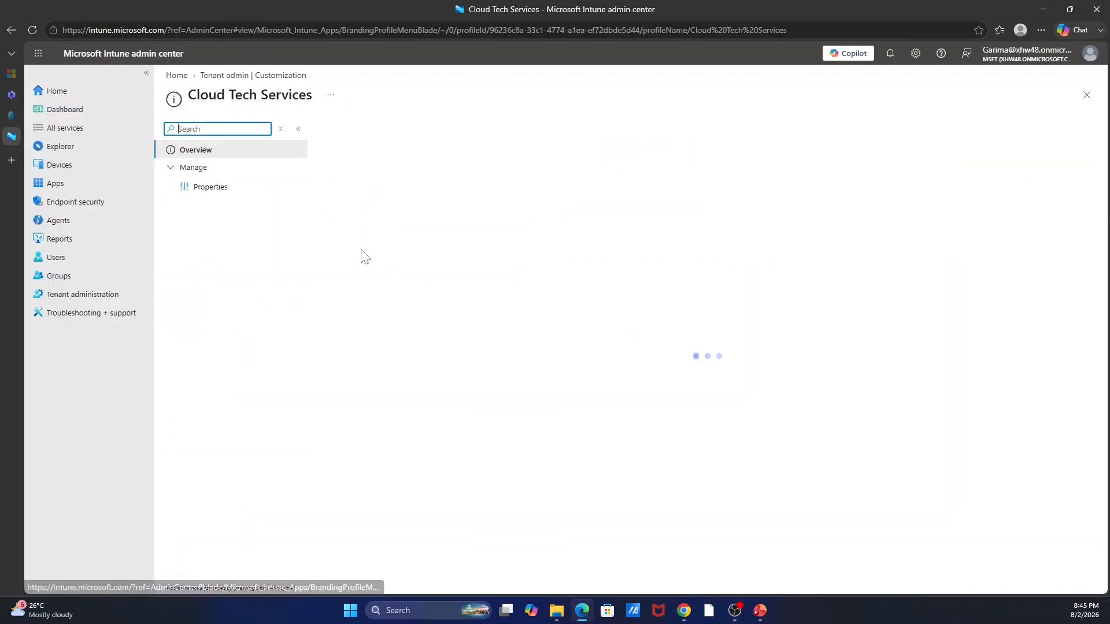
pyautogui.click(207, 193)
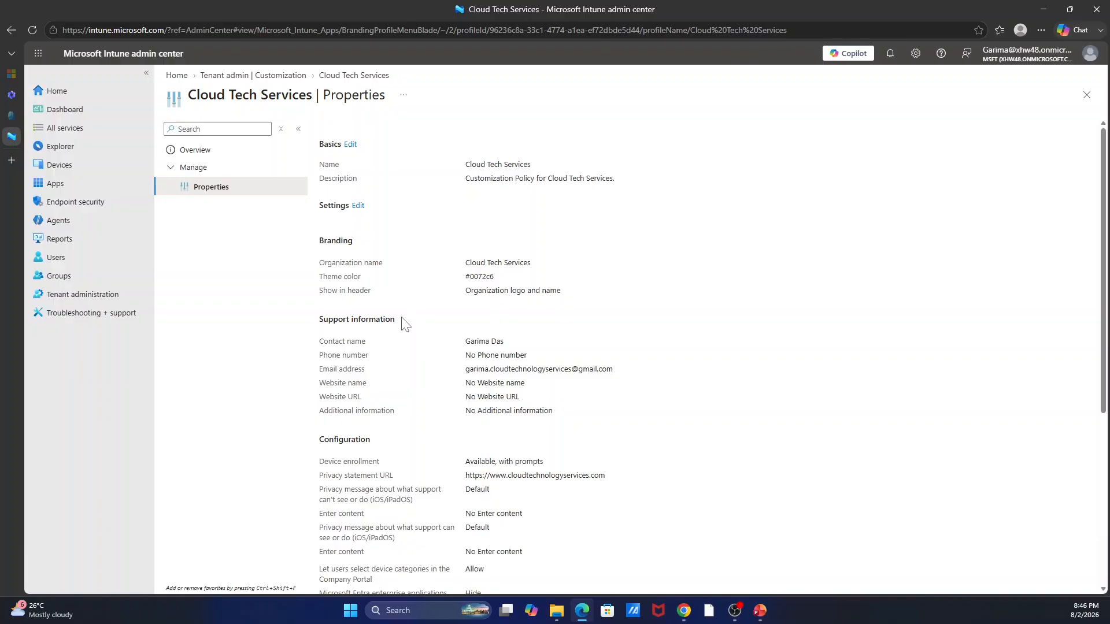
pyautogui.scroll(-1, 405, 324)
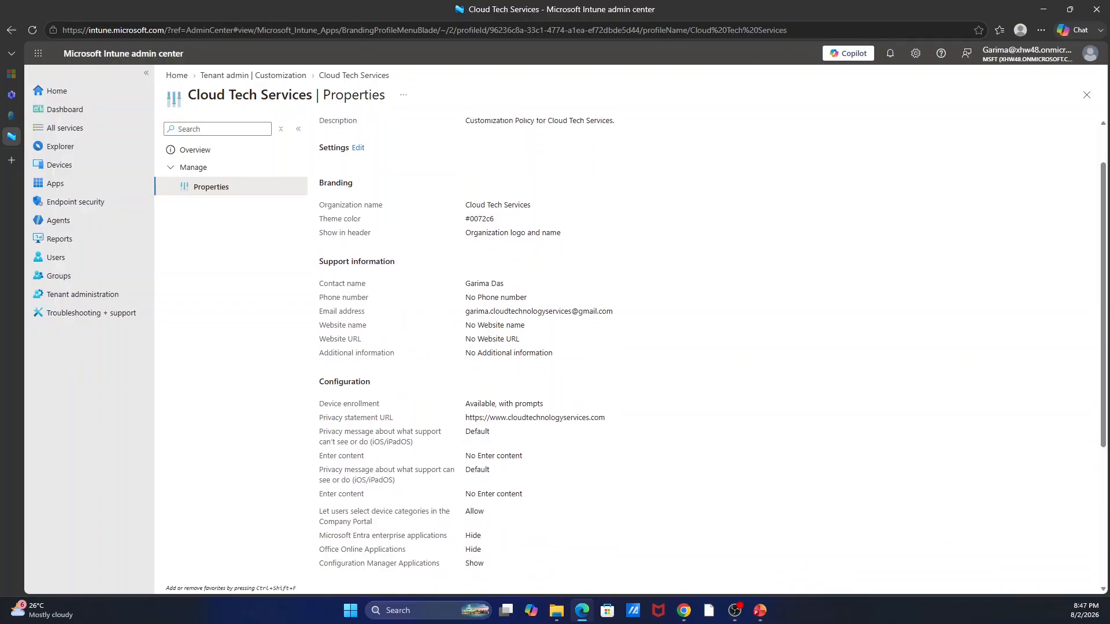
pyautogui.scroll(-3, 566, 307)
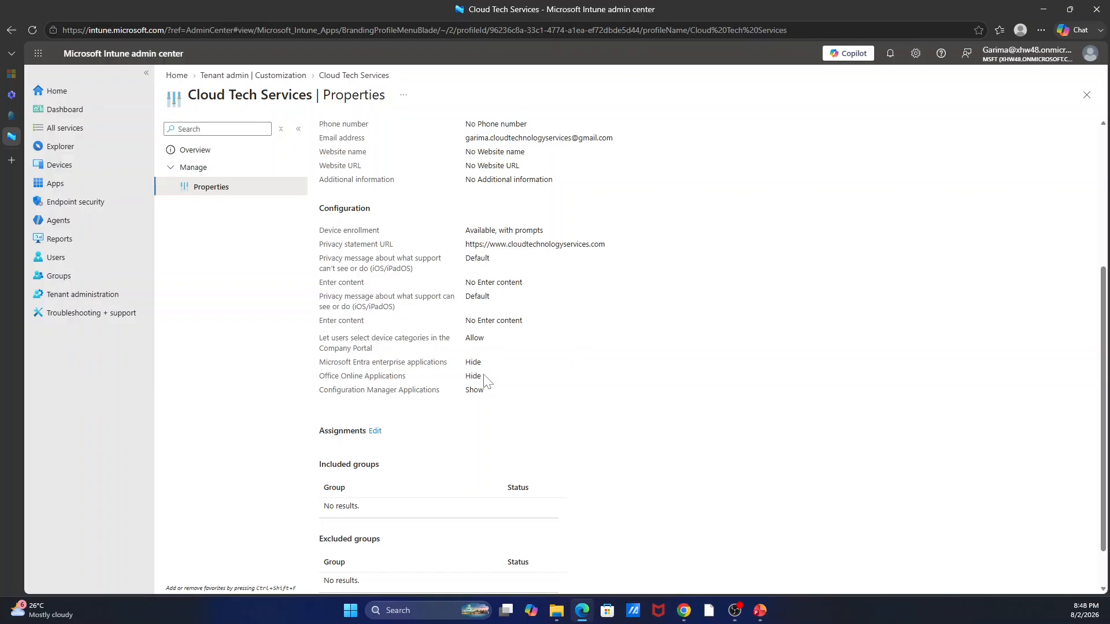
# Check the Cloud Tech Services scope tags, then return to the top of its properties.
pyautogui.scroll(-1, 484, 378)
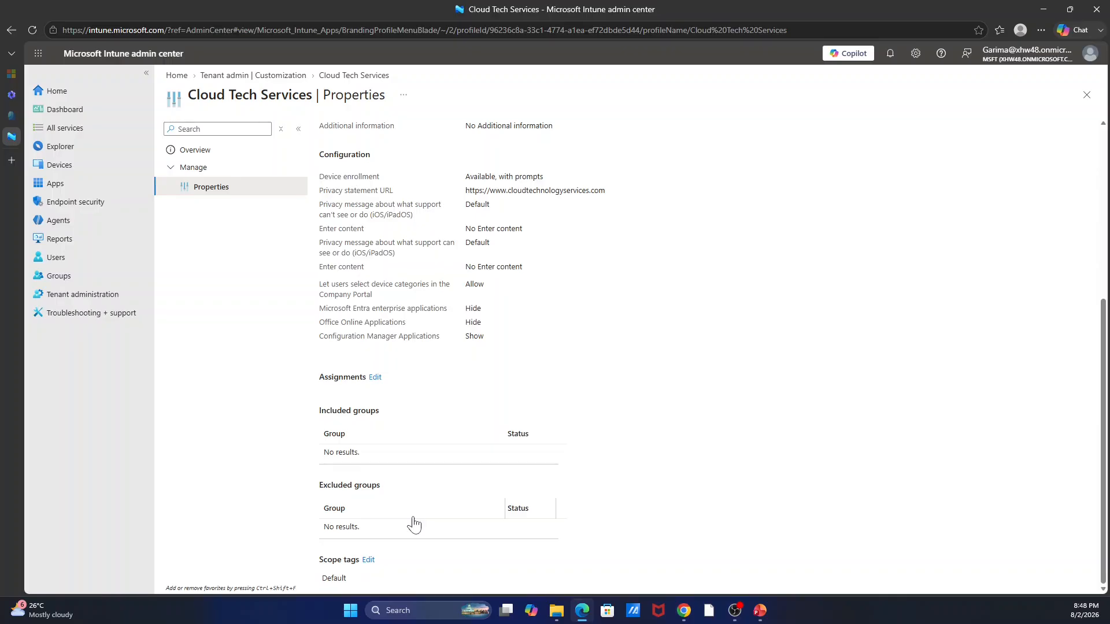
pyautogui.scroll(5, 411, 523)
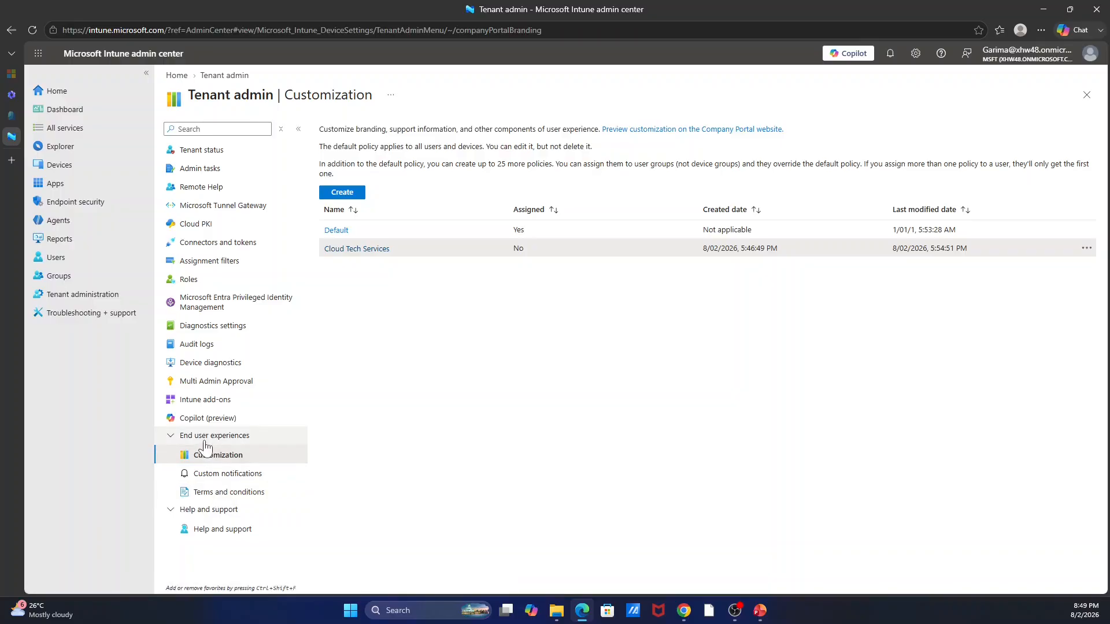
# Open the Terms and conditions page under End user experiences.
pyautogui.click(220, 492)
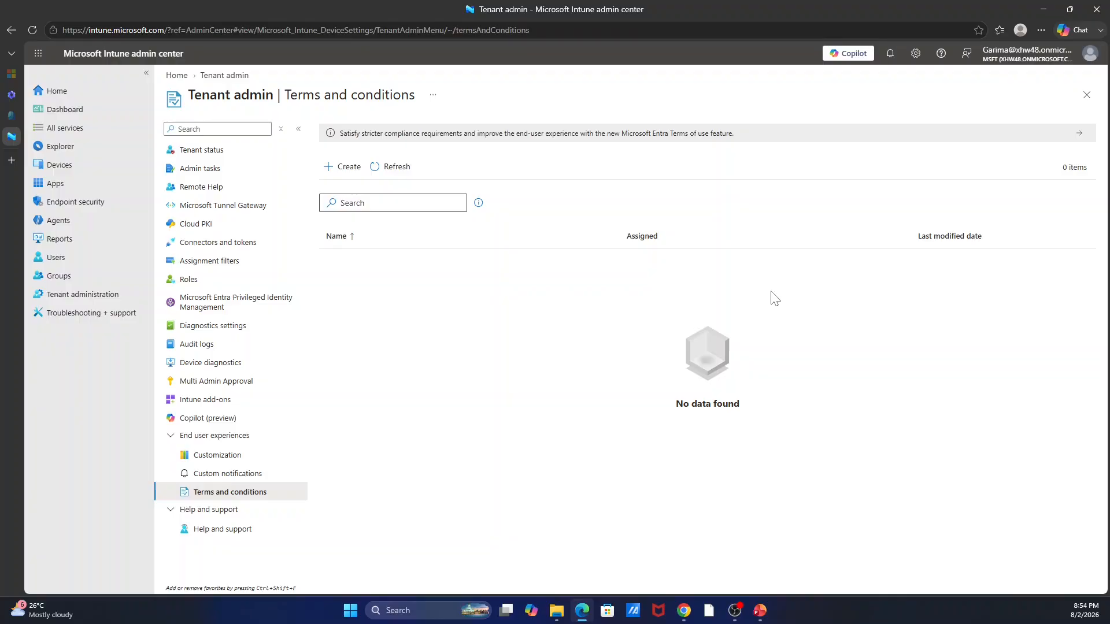
# Confirm the Terms and conditions list shows 0 items with no policies yet.
pyautogui.moveTo(2, 555)
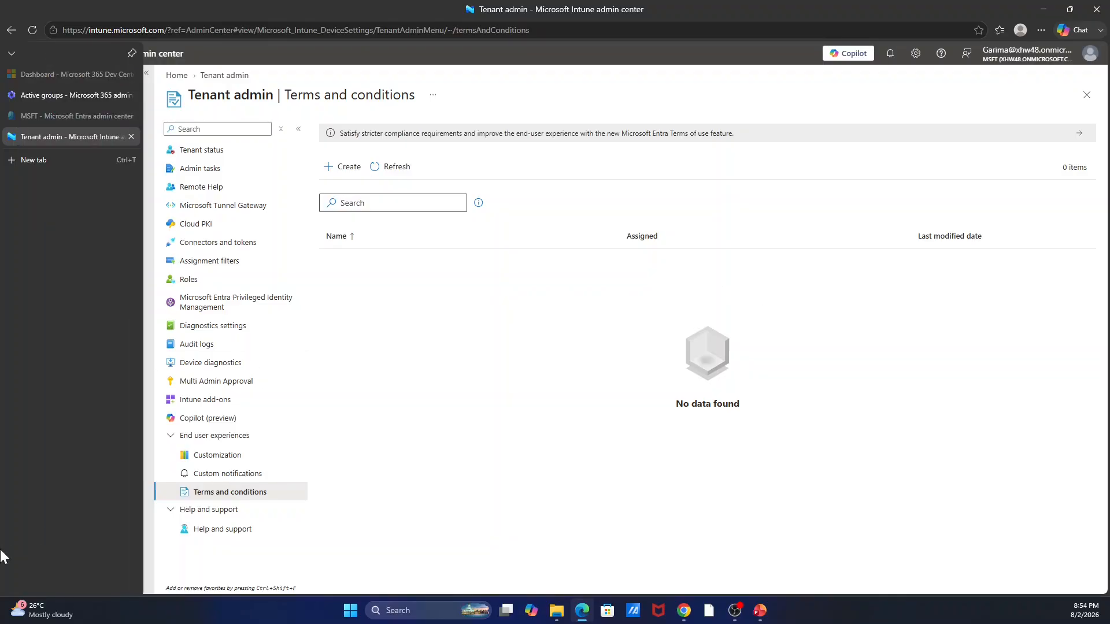